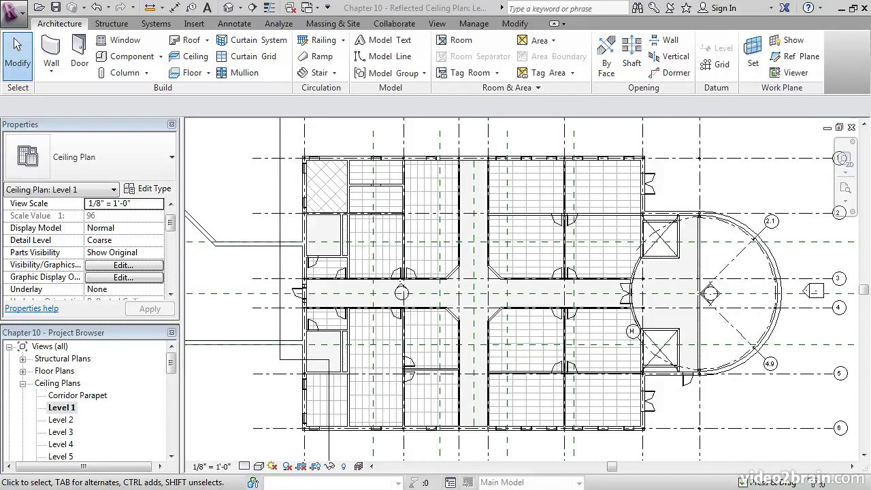
Examine the finished ceiling grids, shaft openings and rotated corner-room grid in the Level 1 ceiling plan.
{"action": "scroll", "coordinate": [475, 272], "scroll_direction": "up", "scroll_amount": 2}
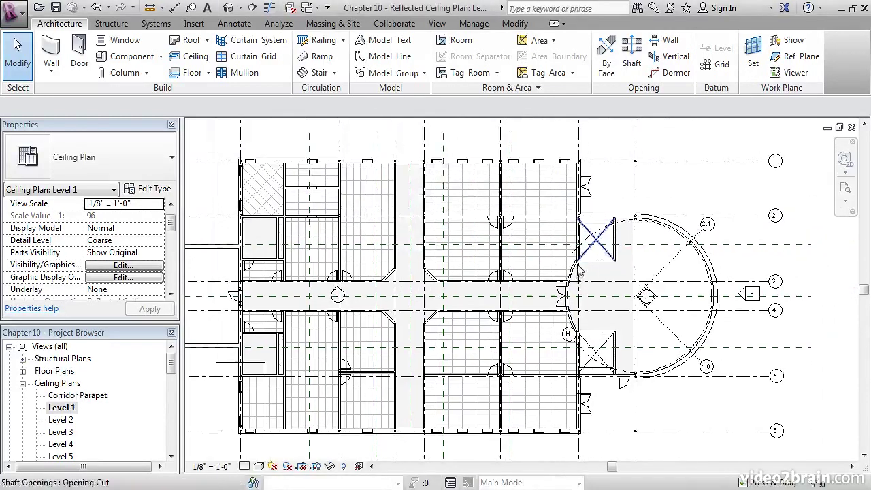
{"action": "scroll", "coordinate": [475, 272], "scroll_direction": "up", "scroll_amount": 3}
{"action": "mouse_move", "coordinate": [366, 338]}
{"action": "middle_mouse_down"}
{"action": "mouse_move", "coordinate": [356, 350]}
{"action": "mouse_move", "coordinate": [469, 325]}
{"action": "mouse_move", "coordinate": [460, 435]}
{"action": "middle_mouse_up"}
{"action": "scroll", "coordinate": [366, 280], "scroll_direction": "down", "scroll_amount": 1}
{"action": "middle_click_drag", "start_coordinate": [518, 382], "coordinate": [296, 350]}
{"action": "scroll", "coordinate": [423, 299], "scroll_direction": "down", "scroll_amount": 2}
{"action": "scroll", "coordinate": [567, 224], "scroll_direction": "up", "scroll_amount": 5}
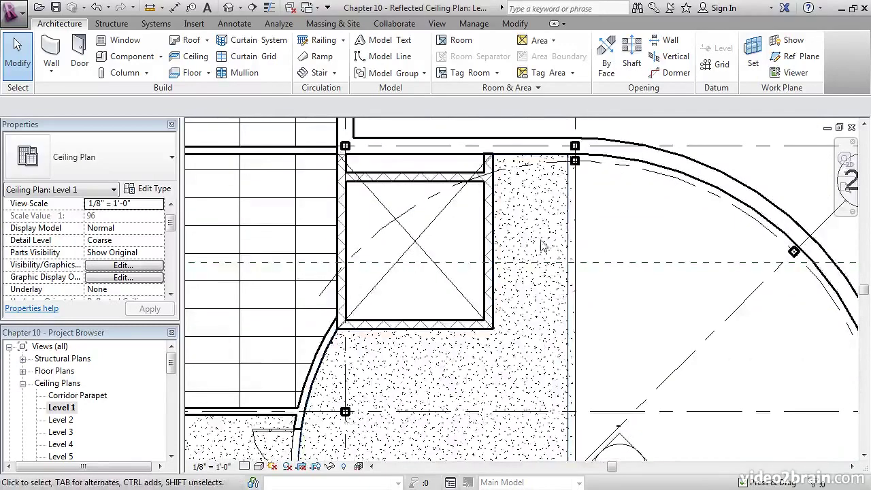
{"action": "scroll", "coordinate": [536, 250], "scroll_direction": "down", "scroll_amount": 4}
{"action": "middle_click_drag", "start_coordinate": [437, 237], "coordinate": [526, 259]}
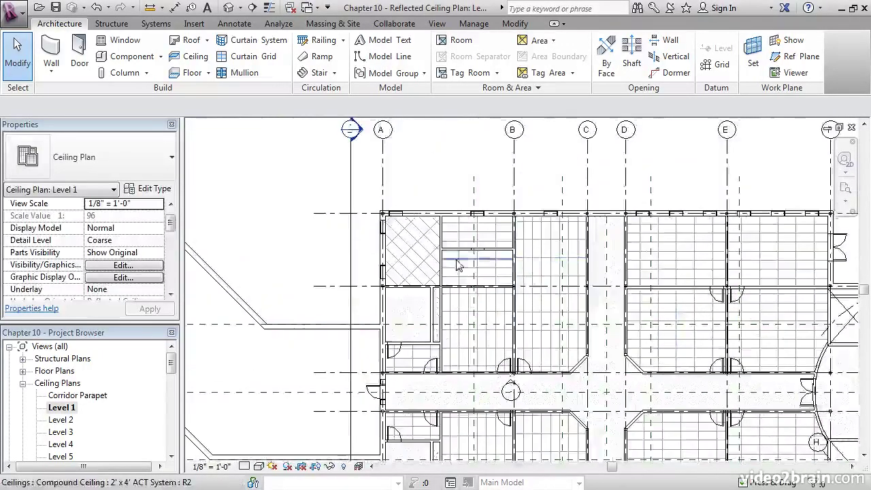
{"action": "scroll", "coordinate": [458, 260], "scroll_direction": "up", "scroll_amount": 3}
{"action": "middle_click_drag", "start_coordinate": [489, 283], "coordinate": [560, 302]}
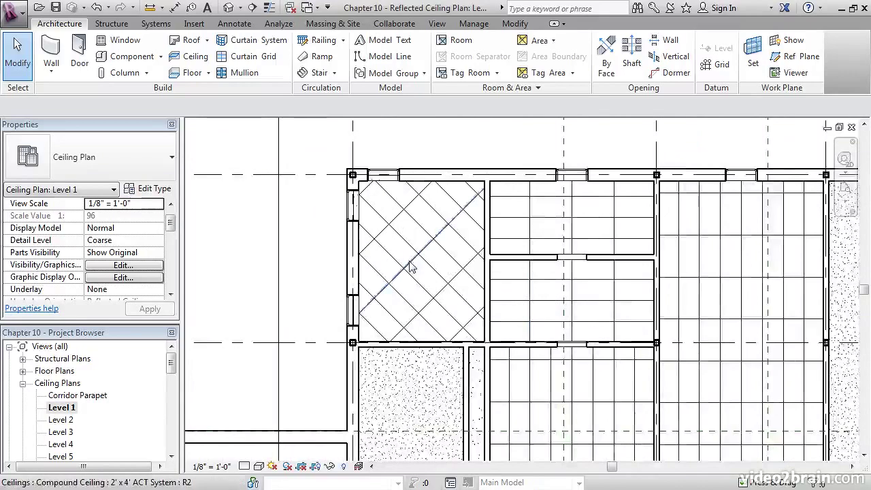
{"action": "scroll", "coordinate": [413, 260], "scroll_direction": "up", "scroll_amount": 3}
{"action": "scroll", "coordinate": [410, 264], "scroll_direction": "down", "scroll_amount": 2}
Start the Ceiling tool and inspect the layer structure of the 2' x 4' ACT System compound ceiling type.
{"action": "scroll", "coordinate": [410, 265], "scroll_direction": "down", "scroll_amount": 2}
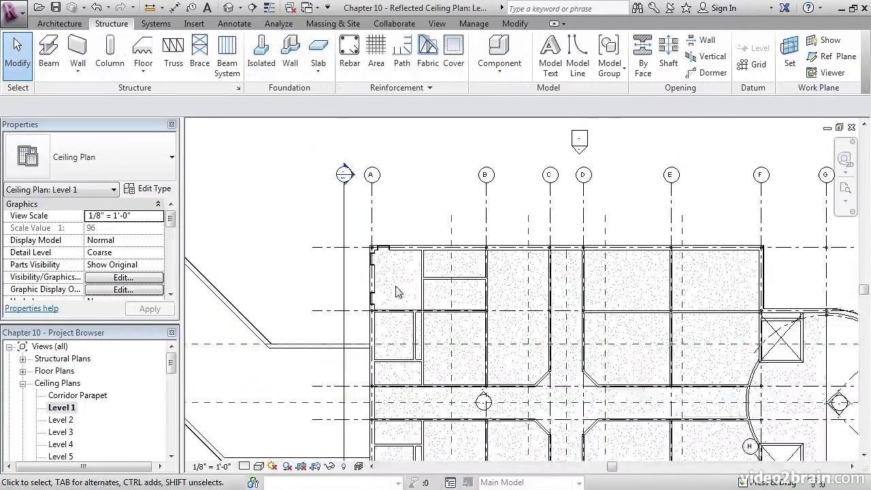
{"action": "scroll", "coordinate": [438, 268], "scroll_direction": "down", "scroll_amount": 2}
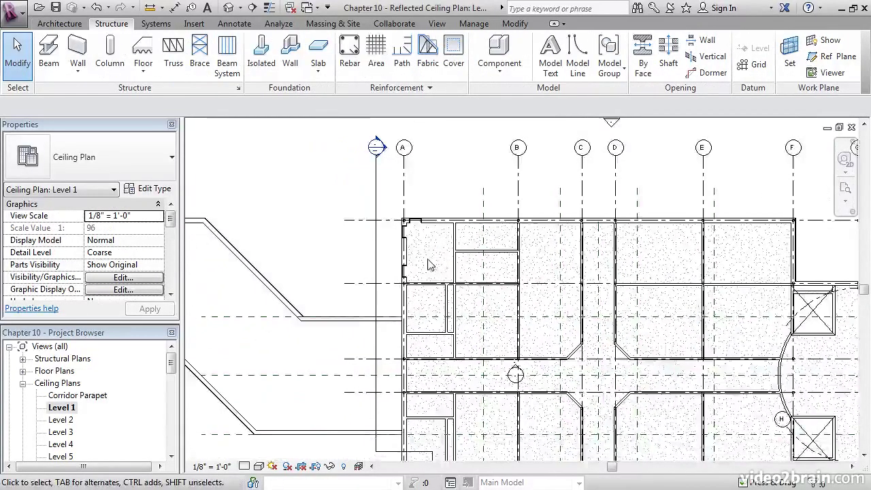
{"action": "scroll", "coordinate": [424, 255], "scroll_direction": "up", "scroll_amount": 3}
{"action": "middle_click_drag", "start_coordinate": [424, 258], "coordinate": [442, 247]}
{"action": "scroll", "coordinate": [408, 263], "scroll_direction": "down", "scroll_amount": 1}
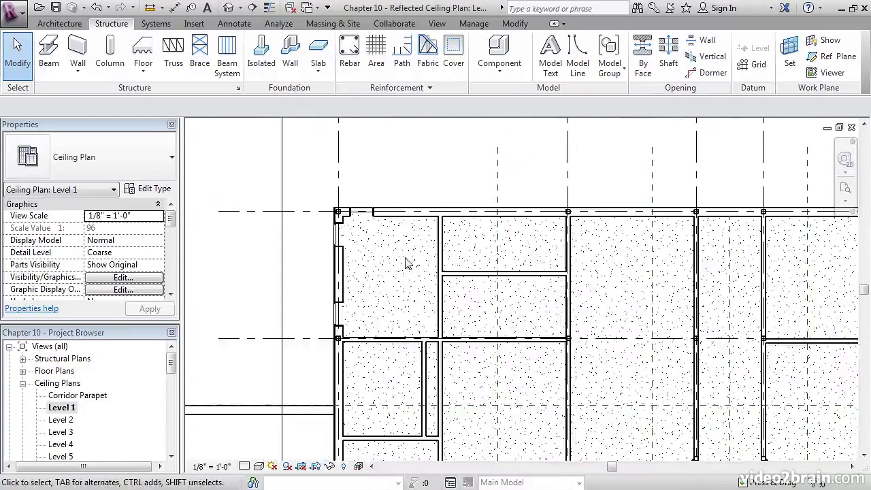
{"action": "left_click", "coordinate": [65, 25]}
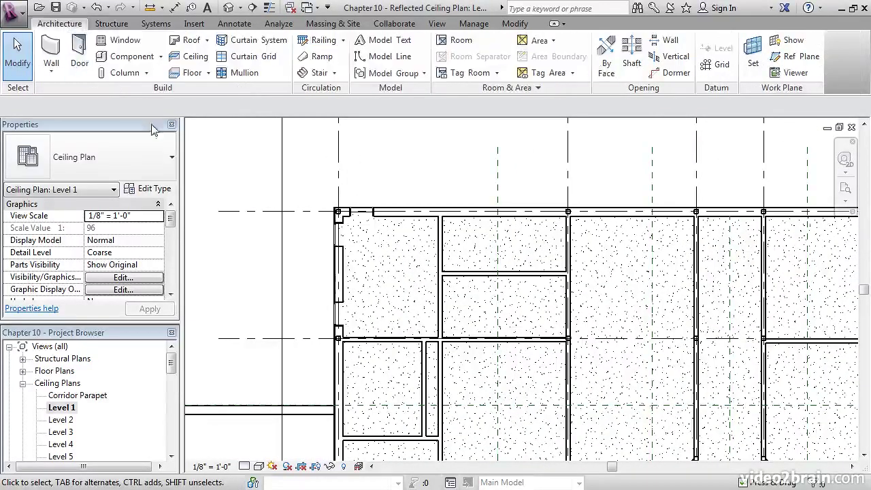
{"action": "left_click", "coordinate": [193, 56]}
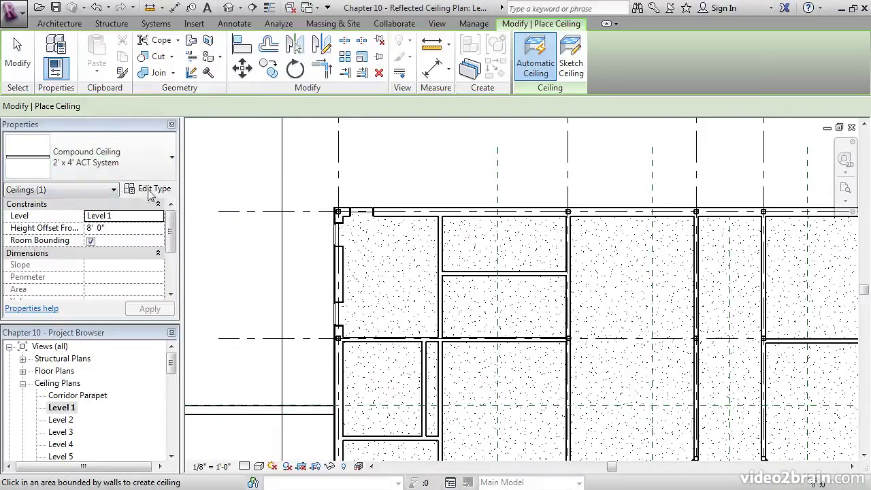
{"action": "left_click", "coordinate": [150, 191]}
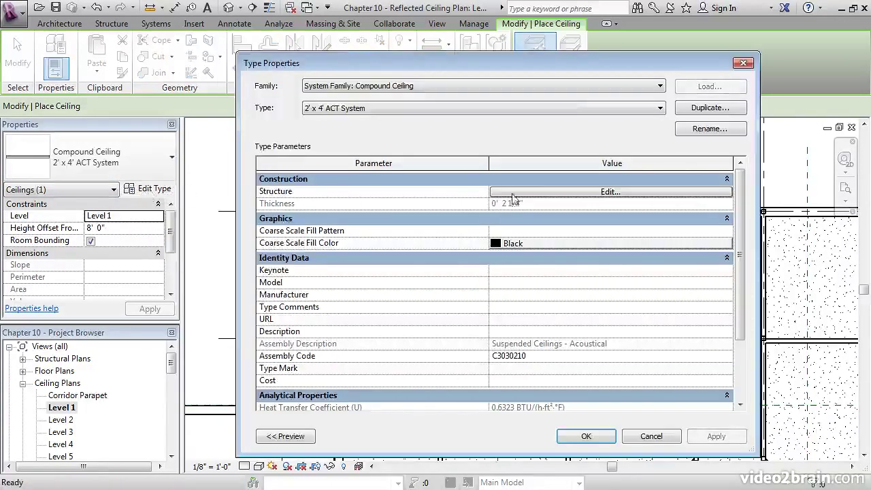
{"action": "left_click", "coordinate": [571, 193]}
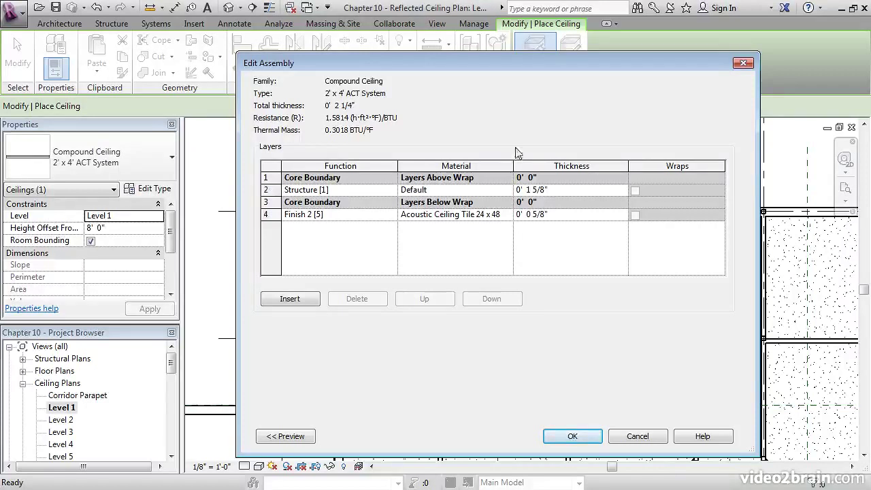
{"action": "left_click", "coordinate": [637, 436]}
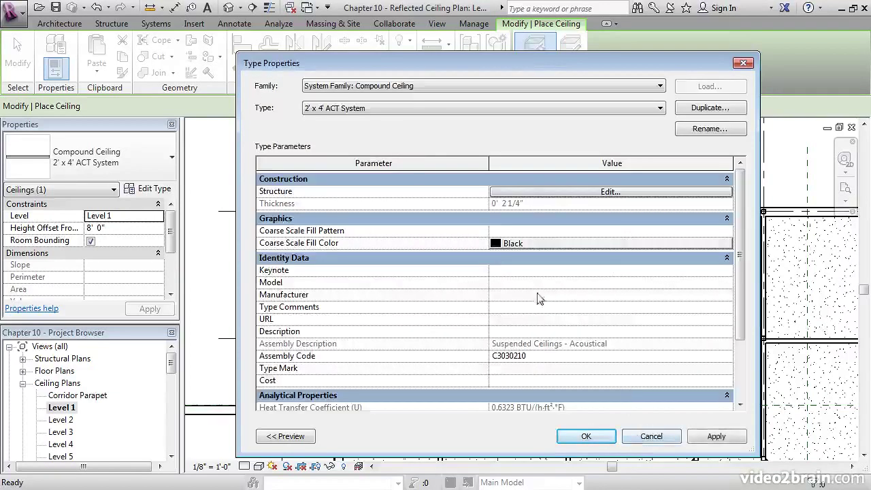
{"action": "left_click", "coordinate": [583, 437]}
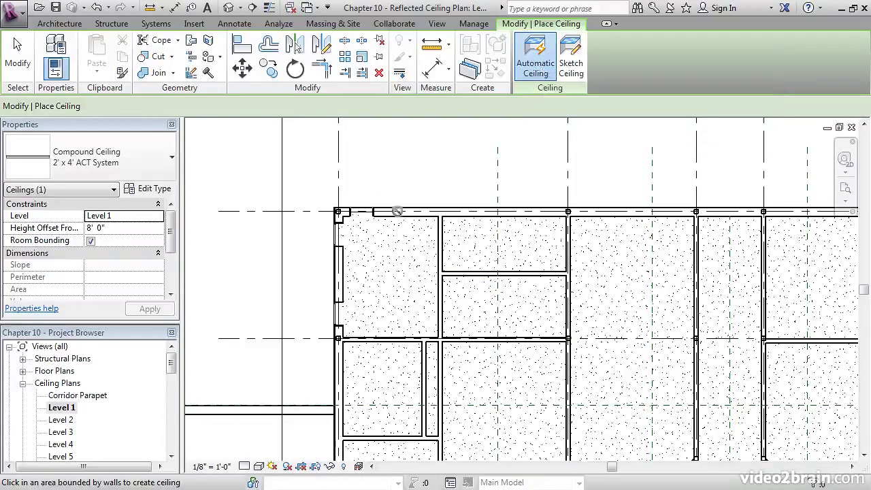
Place automatic 2' x 4' ACT System ceilings in the northwest corner room and four neighbouring rooms between grids A and B.
{"action": "left_click", "coordinate": [381, 264]}
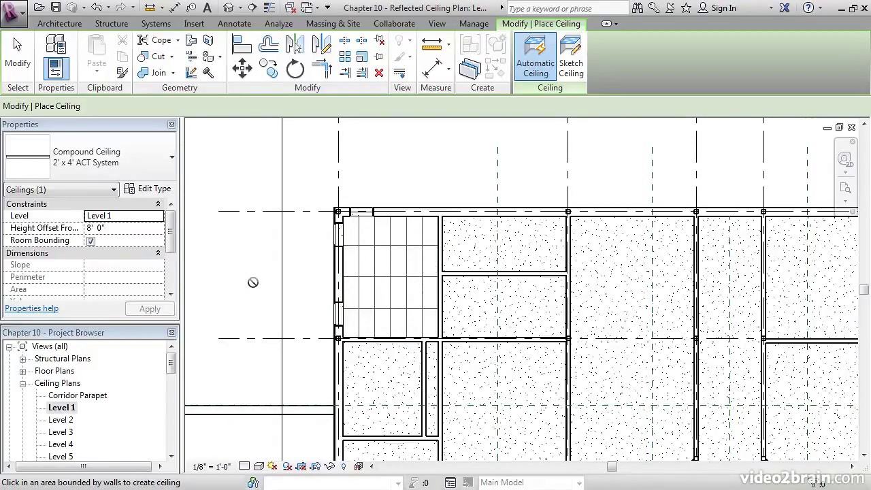
{"action": "scroll", "coordinate": [346, 306], "scroll_direction": "down", "scroll_amount": 4}
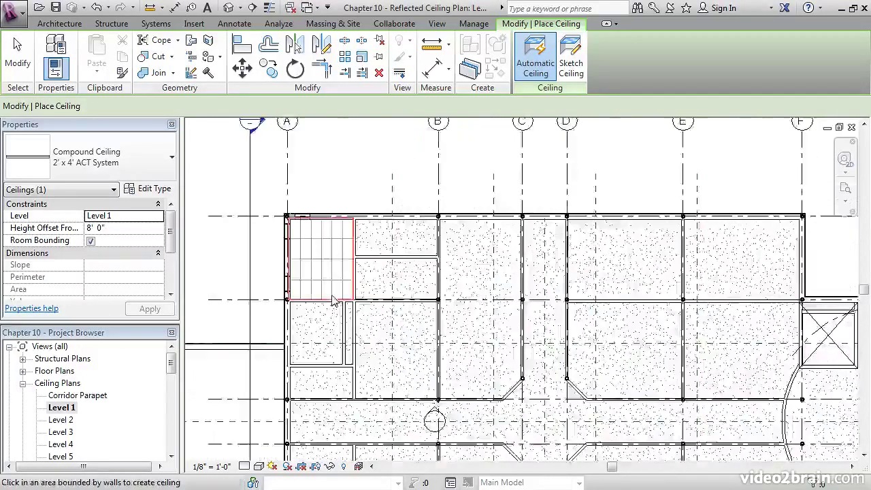
{"action": "middle_click_drag", "start_coordinate": [346, 310], "coordinate": [318, 259]}
{"action": "left_click", "coordinate": [369, 212]}
{"action": "left_click", "coordinate": [369, 218]}
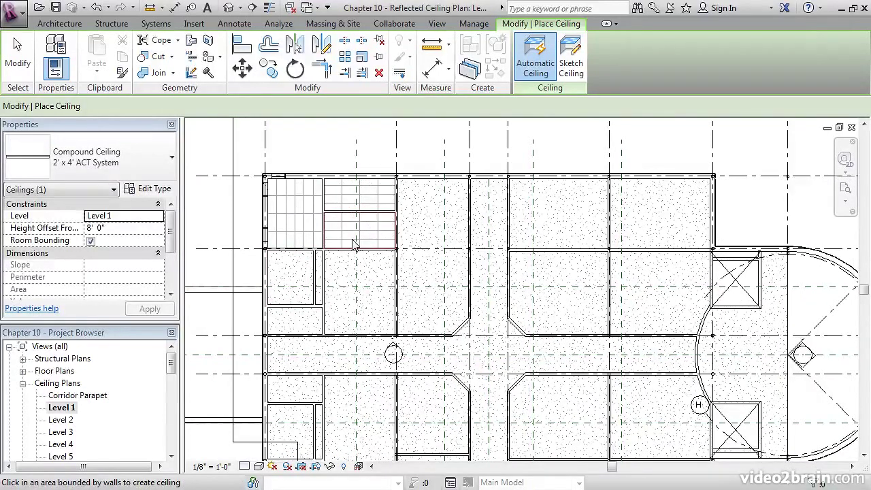
{"action": "left_click", "coordinate": [364, 304]}
{"action": "left_click", "coordinate": [293, 320]}
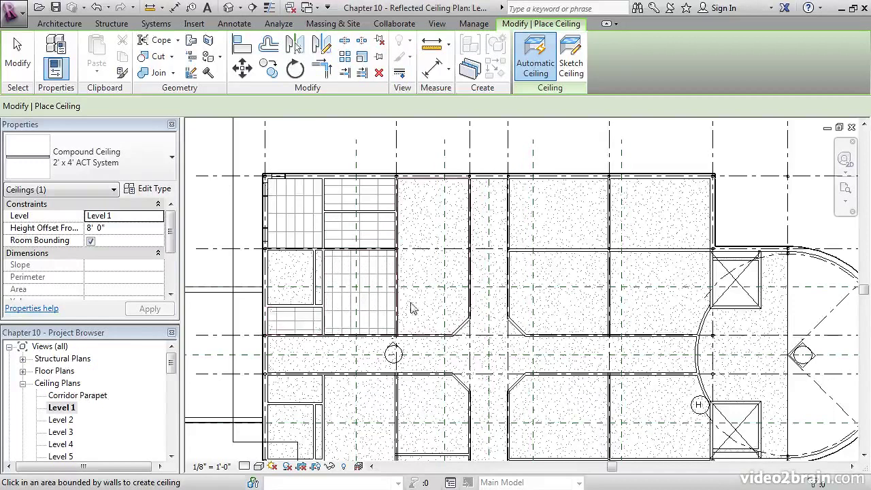
Place ceilings north of the corridor in the room between grids B and C and the four rooms between D and F.
{"action": "left_click", "coordinate": [428, 291]}
{"action": "left_click", "coordinate": [538, 225]}
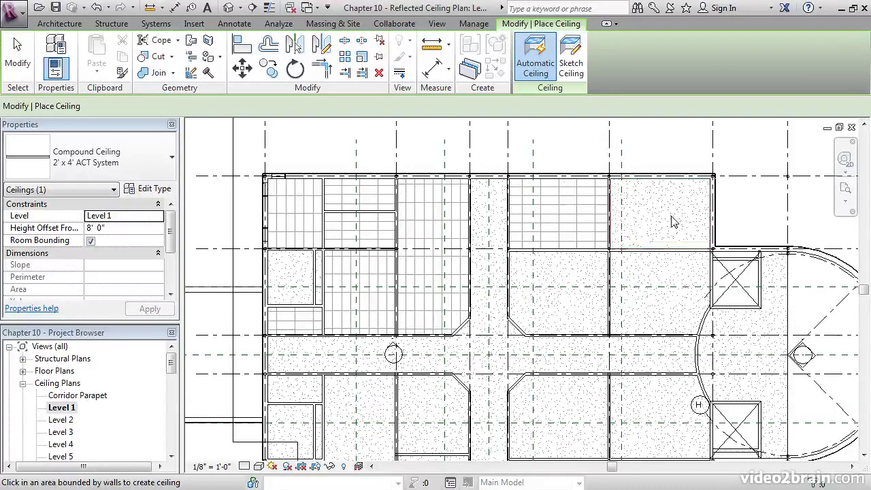
{"action": "left_click", "coordinate": [637, 225]}
{"action": "left_click", "coordinate": [650, 274]}
Place 2' x 4' ACT System ceilings in the four rooms south of the corridor between grids D and F.
{"action": "middle_click_drag", "start_coordinate": [541, 311], "coordinate": [589, 297]}
{"action": "left_click", "coordinate": [592, 305]}
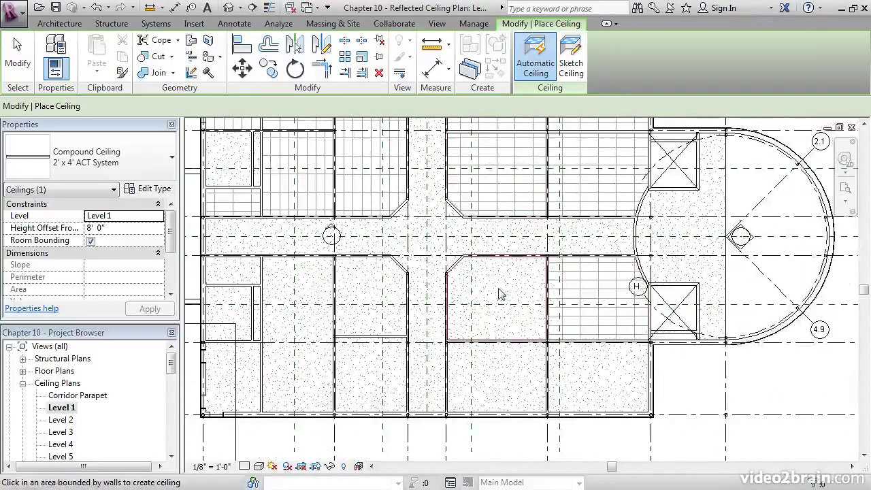
{"action": "left_click", "coordinate": [502, 293]}
{"action": "left_click", "coordinate": [492, 352]}
{"action": "left_click", "coordinate": [601, 376]}
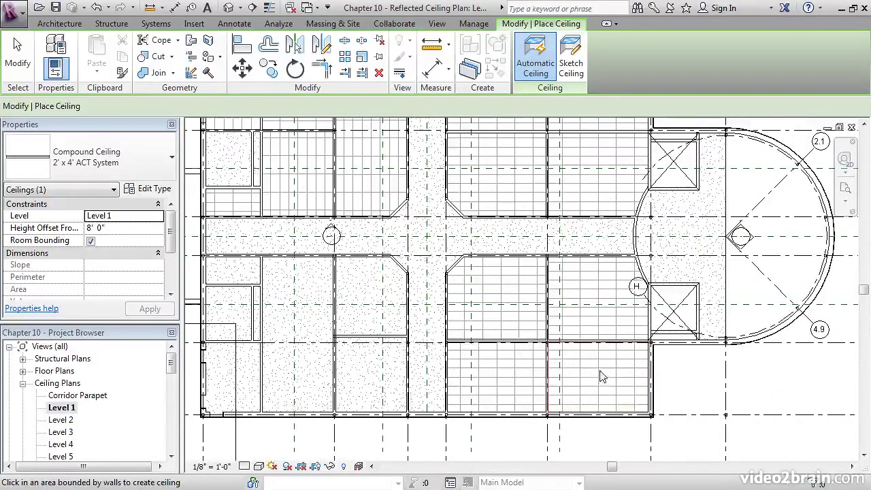
Place ceilings south of the corridor in both rooms between grids B and C, the long room, southwest corner room and small corridor-side room.
{"action": "left_click", "coordinate": [374, 361]}
{"action": "left_click", "coordinate": [370, 307]}
{"action": "left_click", "coordinate": [300, 349]}
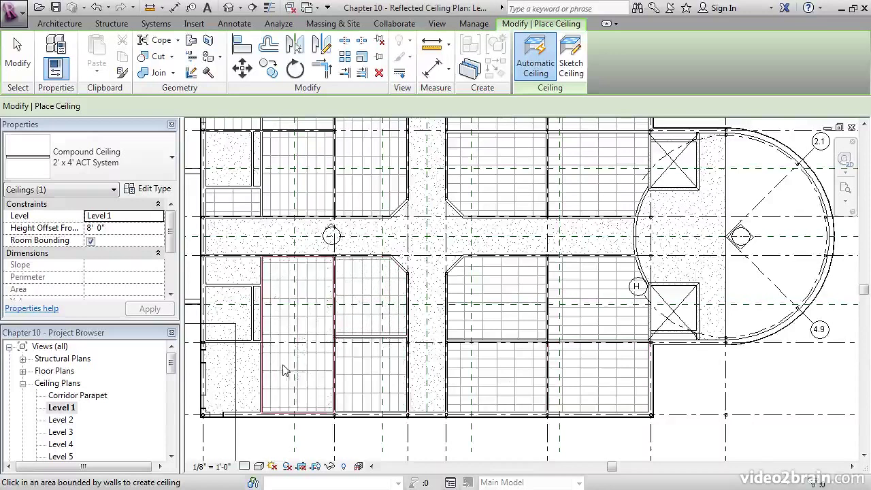
{"action": "middle_click_drag", "start_coordinate": [299, 352], "coordinate": [426, 347]}
{"action": "left_click", "coordinate": [372, 374]}
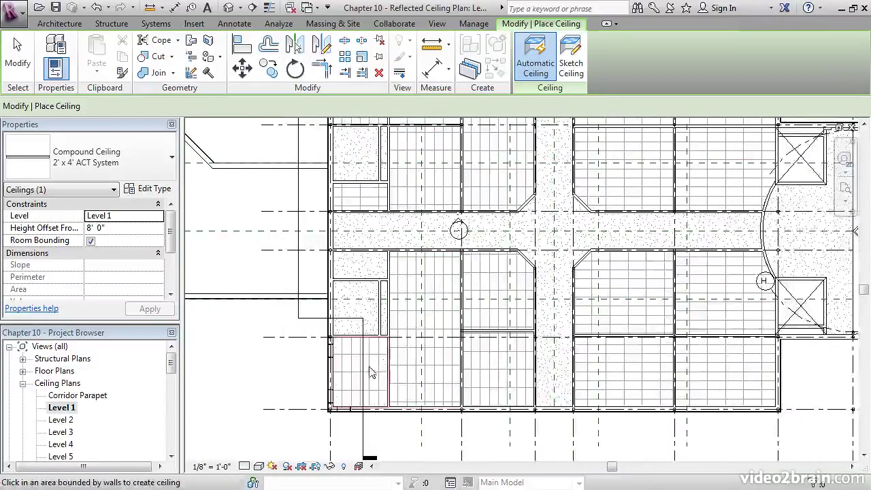
{"action": "left_click", "coordinate": [370, 270]}
{"action": "scroll", "coordinate": [415, 286], "scroll_direction": "down", "scroll_amount": 2}
{"action": "middle_click_drag", "start_coordinate": [435, 281], "coordinate": [427, 306]}
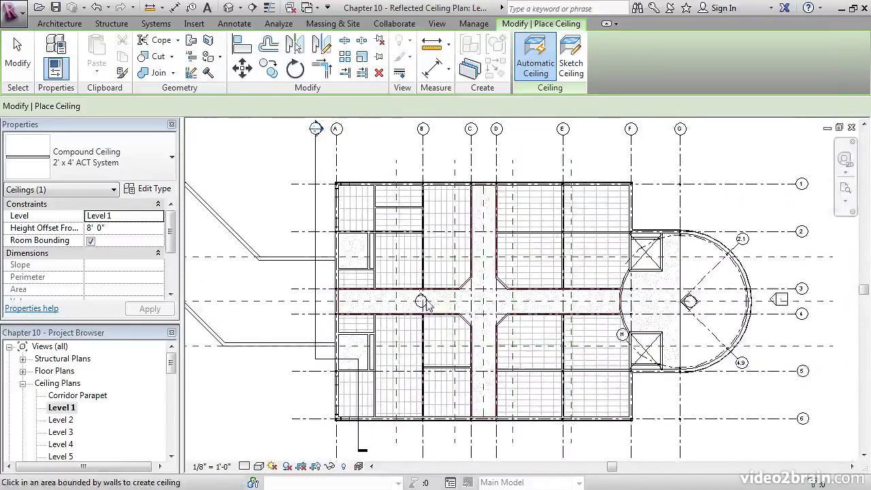
{"action": "key", "text": "Escape"}
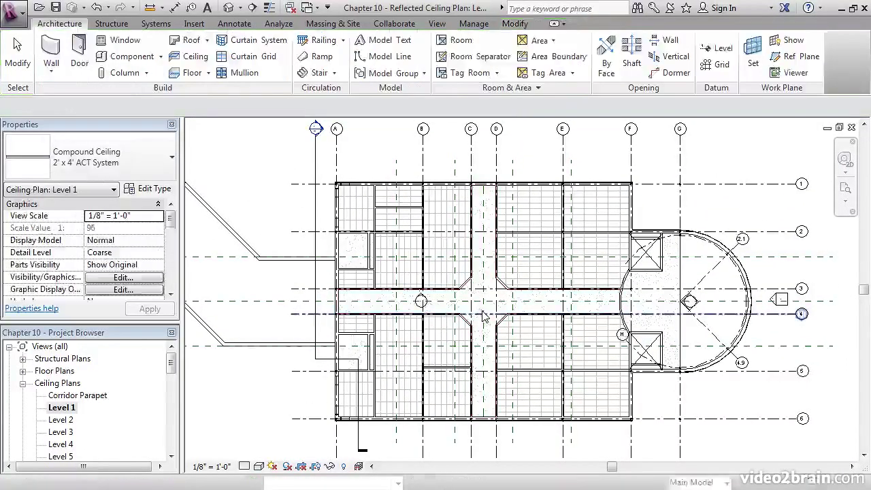
Set the cut plane offset in the Level 1 ceiling plan's view range to 4' 0".
{"action": "middle_click_drag", "start_coordinate": [485, 317], "coordinate": [481, 312]}
{"action": "scroll", "coordinate": [383, 245], "scroll_direction": "up", "scroll_amount": 4}
{"action": "middle_click_drag", "start_coordinate": [384, 245], "coordinate": [347, 262]}
{"action": "middle_click_drag", "start_coordinate": [369, 291], "coordinate": [358, 253]}
{"action": "scroll", "coordinate": [351, 249], "scroll_direction": "down", "scroll_amount": 2}
{"action": "middle_click_drag", "start_coordinate": [429, 301], "coordinate": [410, 275]}
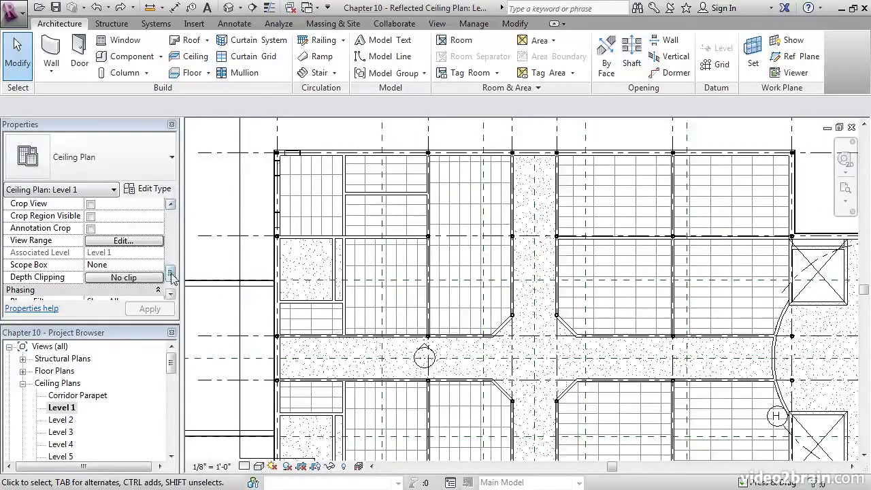
{"action": "mouse_move", "coordinate": [172, 275]}
{"action": "left_mouse_down"}
{"action": "mouse_move", "coordinate": [179, 223]}
{"action": "mouse_move", "coordinate": [171, 229]}
{"action": "mouse_move", "coordinate": [173, 276]}
{"action": "left_mouse_up"}
{"action": "left_click", "coordinate": [116, 253]}
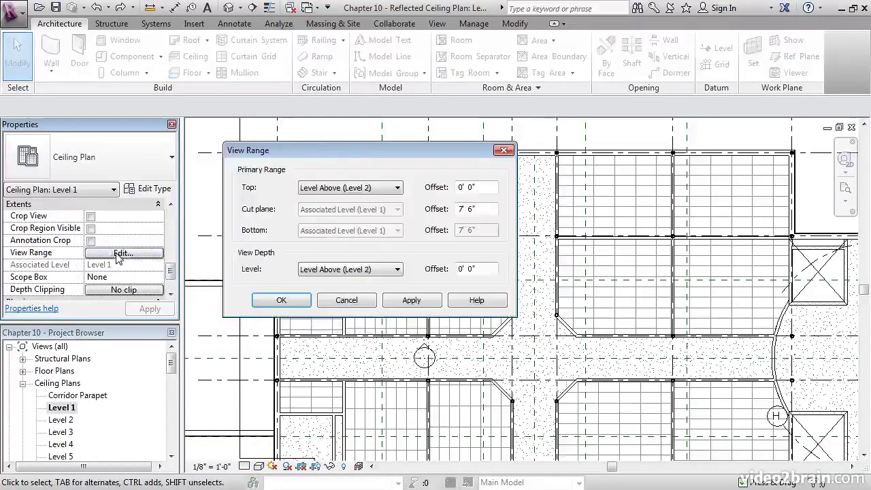
{"action": "left_click_drag", "start_coordinate": [343, 164], "coordinate": [163, 97]}
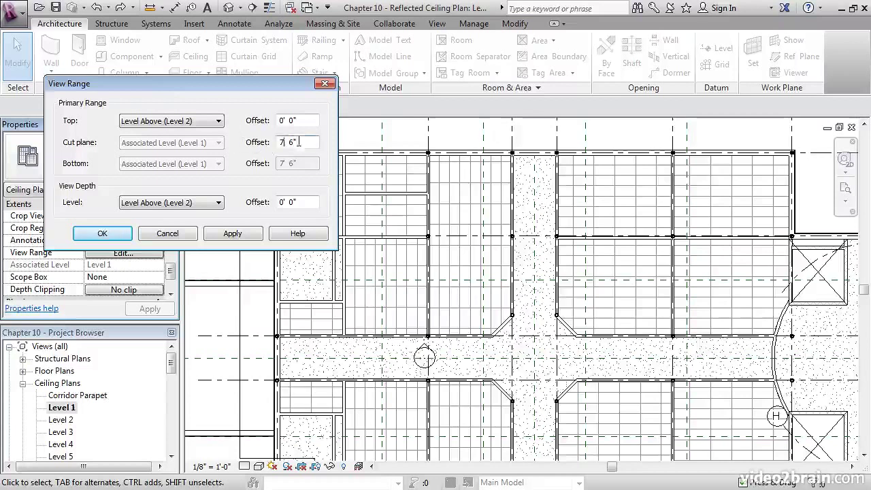
{"action": "left_click_drag", "start_coordinate": [302, 141], "coordinate": [249, 139]}
{"action": "type", "text": "4"}
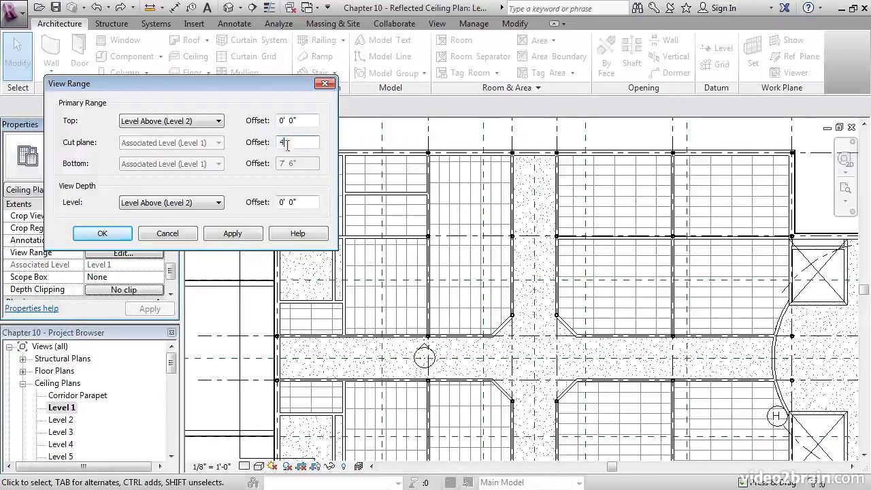
{"action": "left_click", "coordinate": [230, 235]}
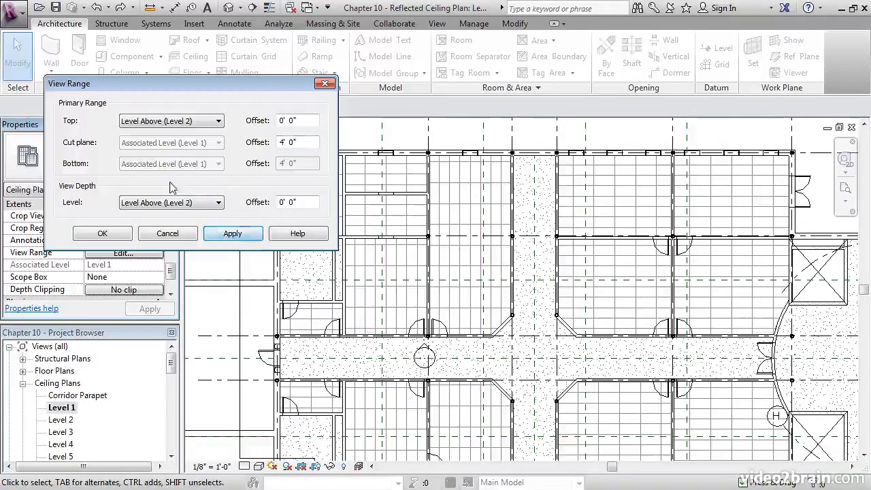
{"action": "left_click", "coordinate": [91, 235]}
Rotate the ceiling grid in the northwest corner room by 45 degrees.
{"action": "scroll", "coordinate": [306, 228], "scroll_direction": "up", "scroll_amount": 3}
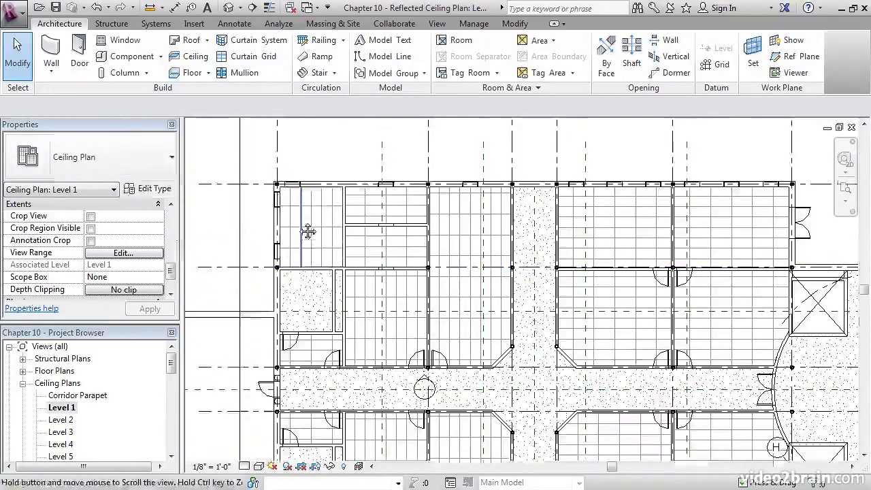
{"action": "scroll", "coordinate": [288, 210], "scroll_direction": "up", "scroll_amount": 3}
{"action": "scroll", "coordinate": [289, 210], "scroll_direction": "down", "scroll_amount": 4}
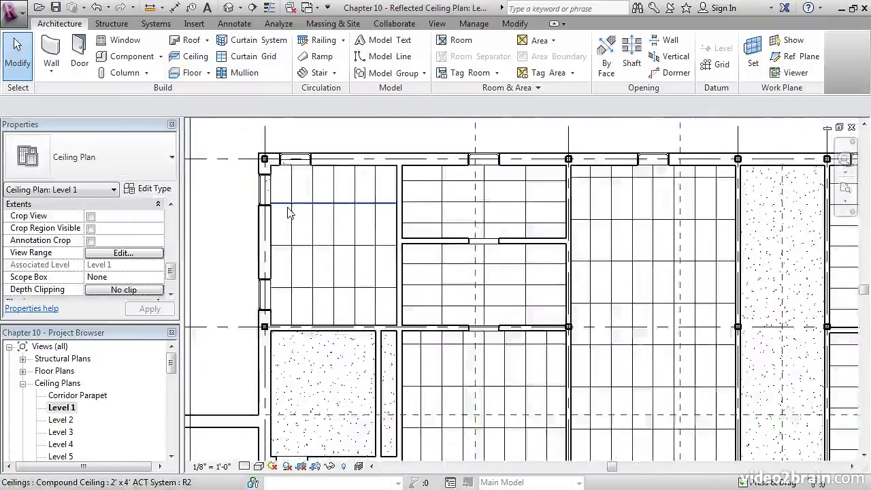
{"action": "scroll", "coordinate": [293, 222], "scroll_direction": "down", "scroll_amount": 5}
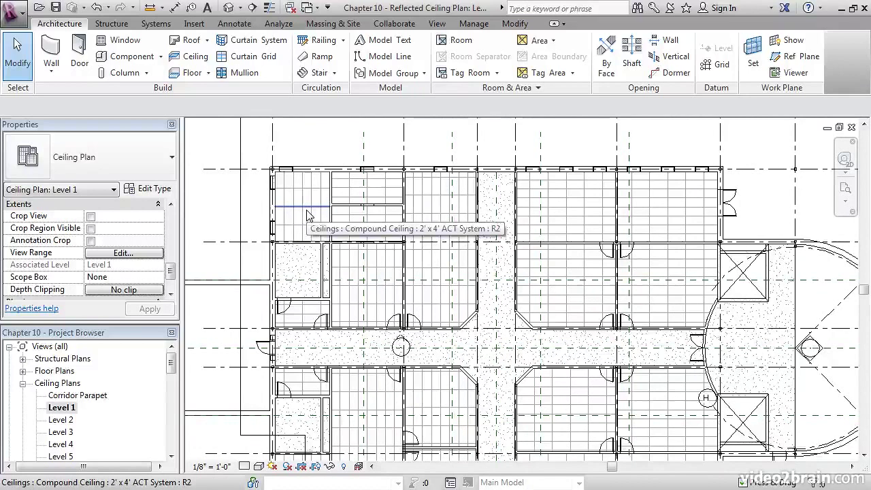
{"action": "scroll", "coordinate": [306, 205], "scroll_direction": "up", "scroll_amount": 2}
{"action": "scroll", "coordinate": [328, 247], "scroll_direction": "up", "scroll_amount": 3}
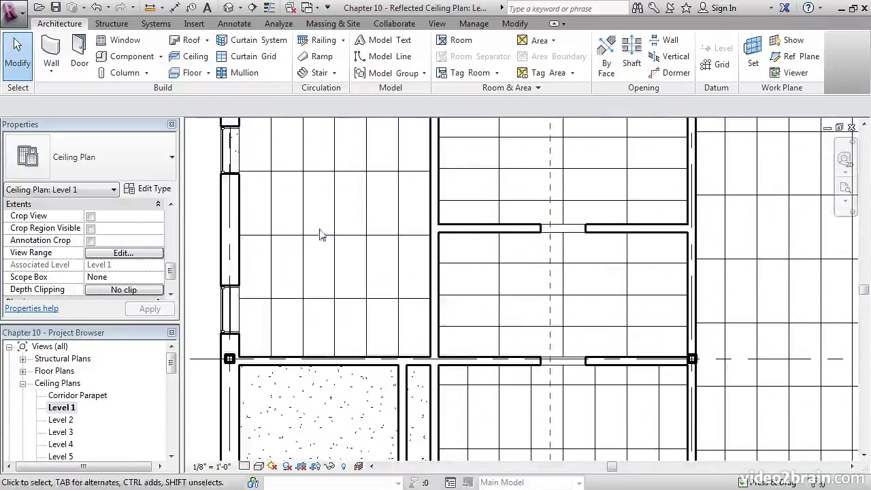
{"action": "middle_click_drag", "start_coordinate": [320, 222], "coordinate": [325, 253]}
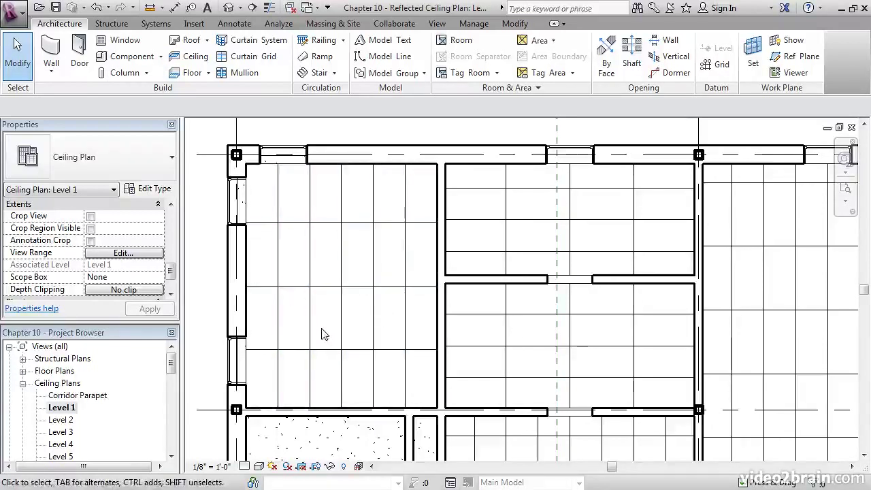
{"action": "left_click", "coordinate": [327, 292]}
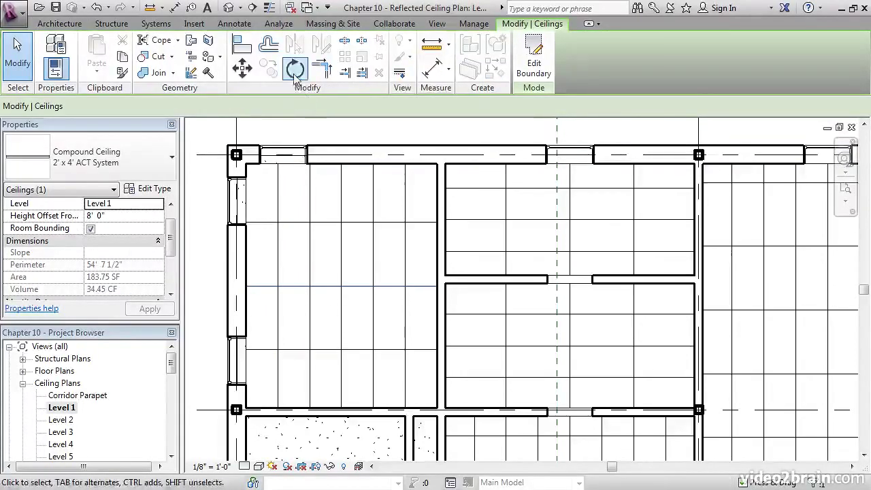
{"action": "left_click", "coordinate": [295, 71]}
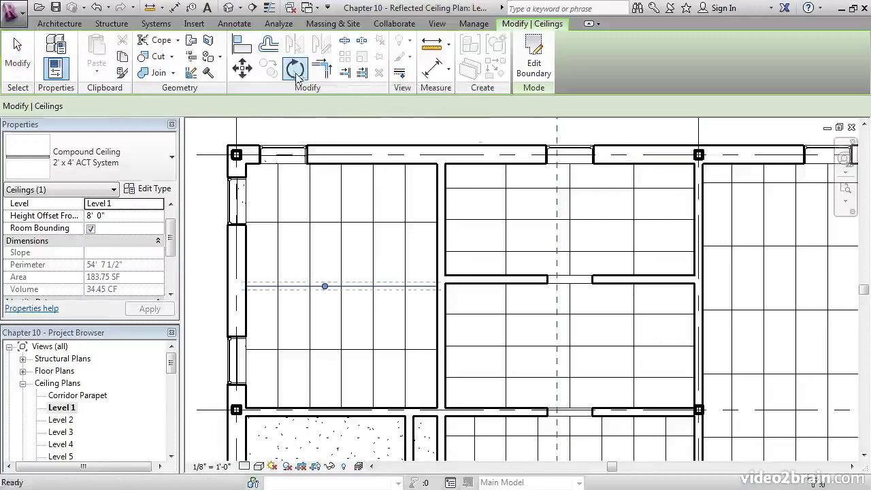
{"action": "left_click", "coordinate": [395, 289]}
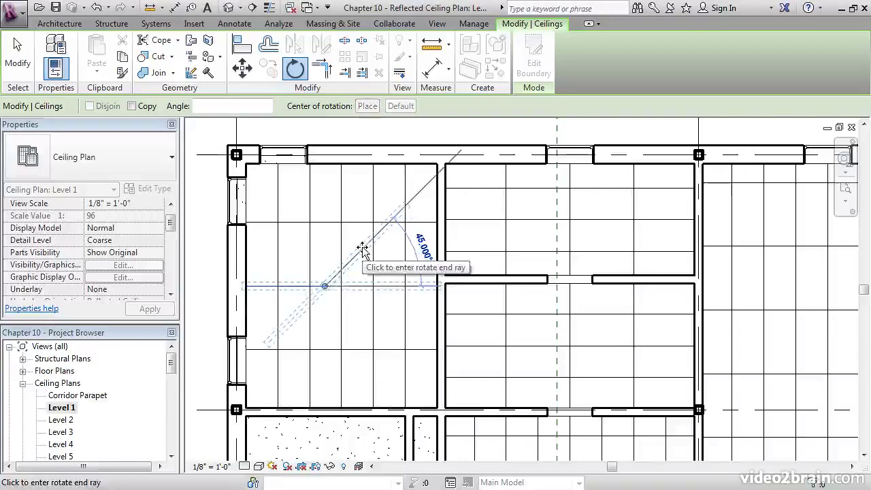
{"action": "left_click", "coordinate": [362, 249]}
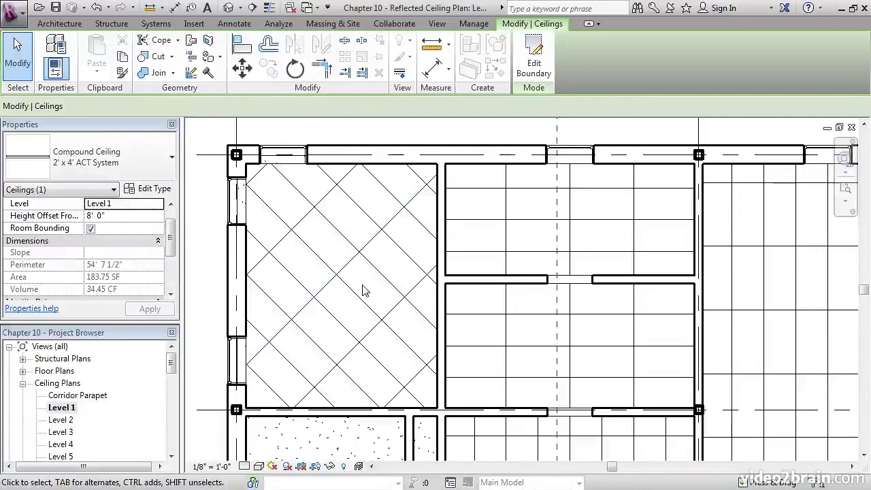
{"action": "scroll", "coordinate": [363, 283], "scroll_direction": "down", "scroll_amount": 1}
{"action": "middle_click_drag", "start_coordinate": [444, 294], "coordinate": [388, 218]}
{"action": "scroll", "coordinate": [354, 287], "scroll_direction": "down", "scroll_amount": 4}
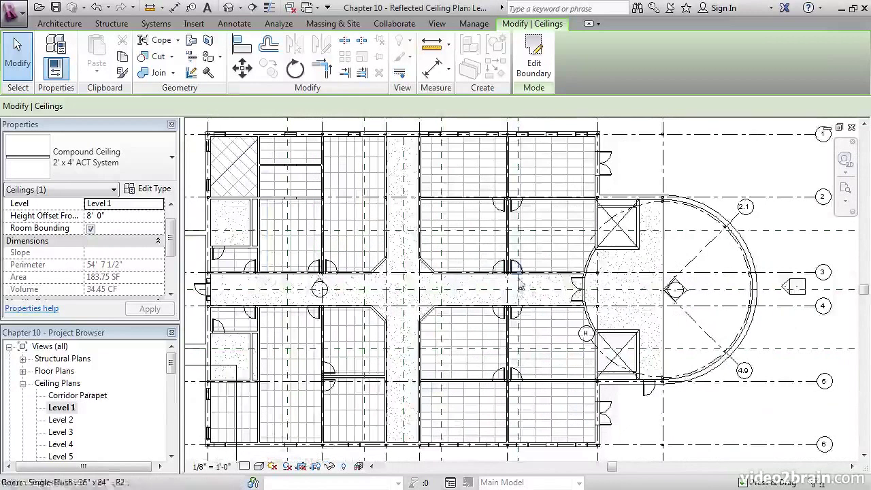
{"action": "middle_click_drag", "start_coordinate": [618, 285], "coordinate": [558, 284]}
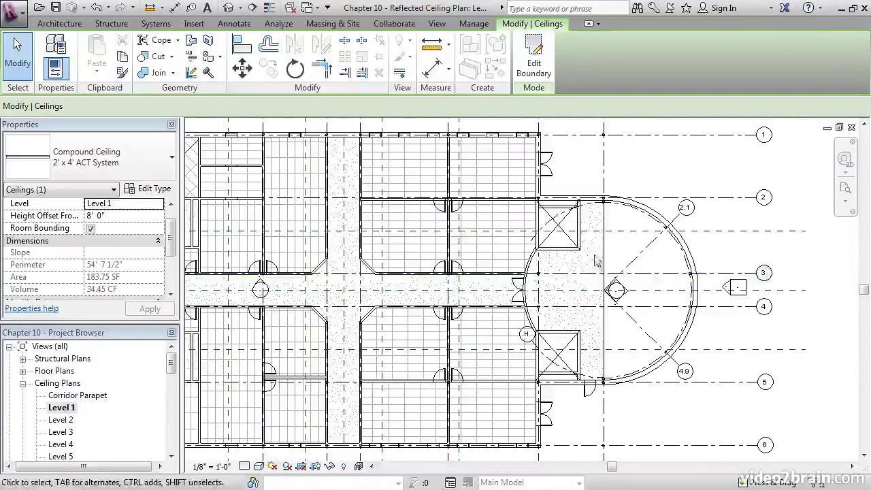
{"action": "middle_click_drag", "start_coordinate": [427, 264], "coordinate": [548, 264]}
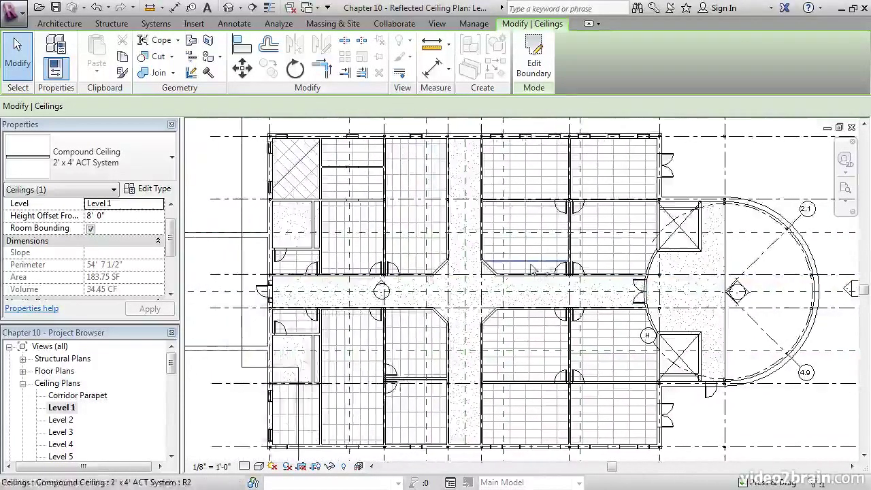
Deselect the corner ceiling and start a new automatic ceiling using the Compound Ceiling type 2' x 4' ACT System.
{"action": "left_click", "coordinate": [228, 176]}
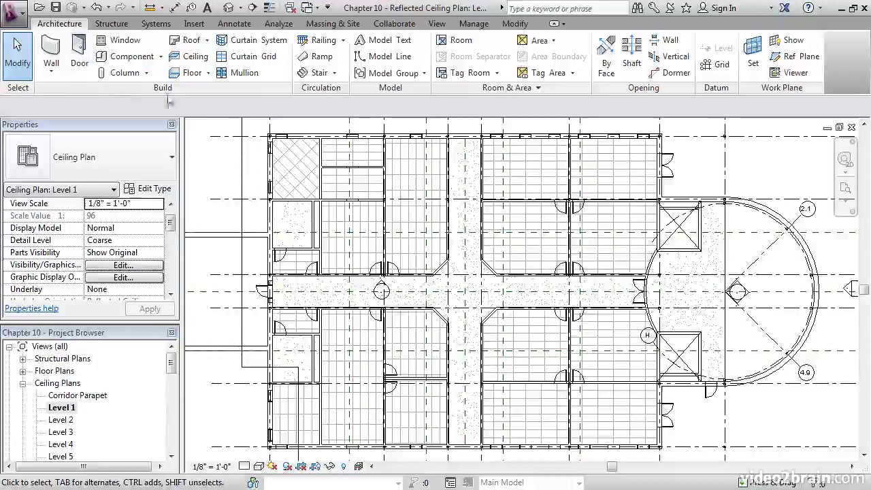
{"action": "left_click", "coordinate": [191, 57]}
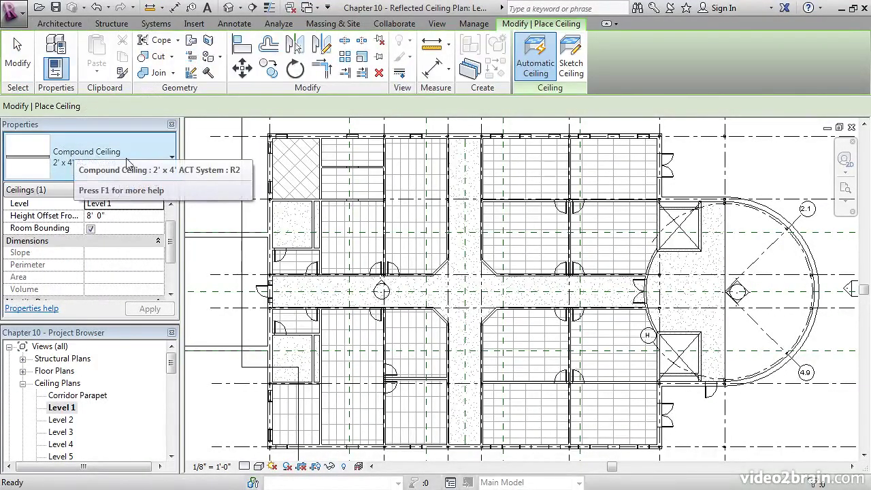
{"action": "left_click", "coordinate": [149, 162]}
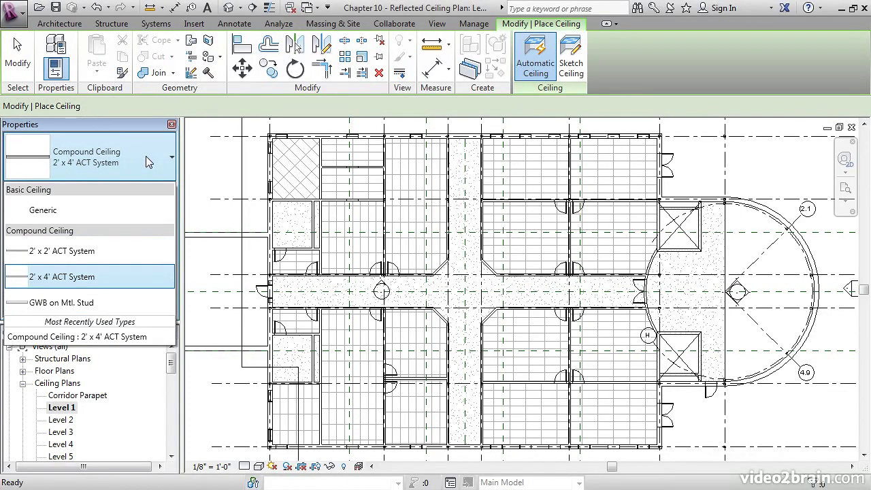
{"action": "left_click", "coordinate": [42, 211]}
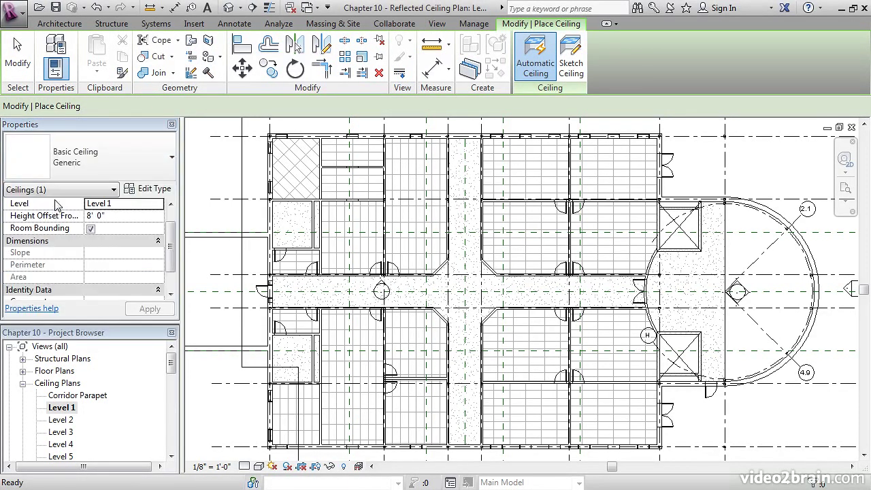
{"action": "left_click", "coordinate": [154, 158]}
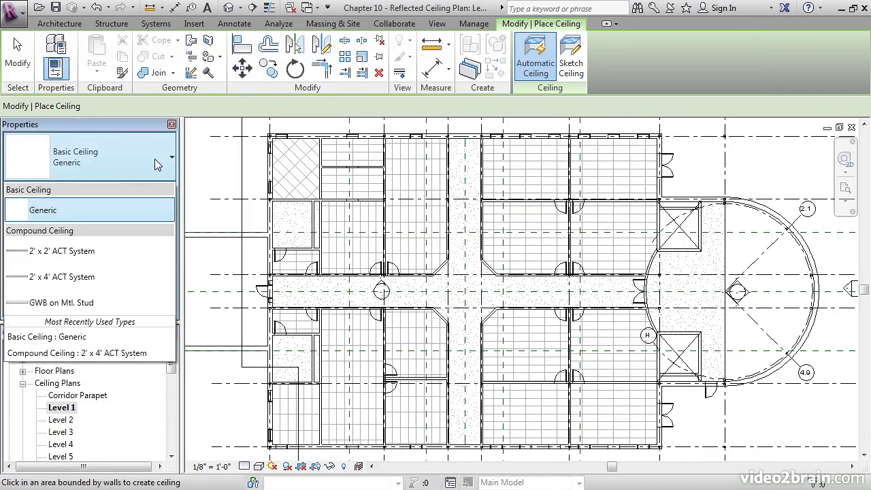
{"action": "left_click", "coordinate": [68, 277]}
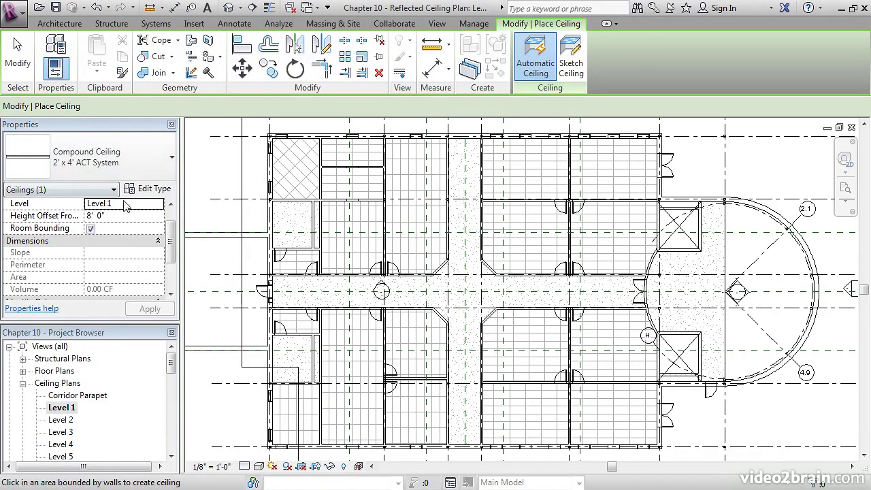
Duplicate the 2' x 4' ACT System ceiling type under the name Gypsum on 3-5/8" Metal Studs.
{"action": "left_click", "coordinate": [145, 189]}
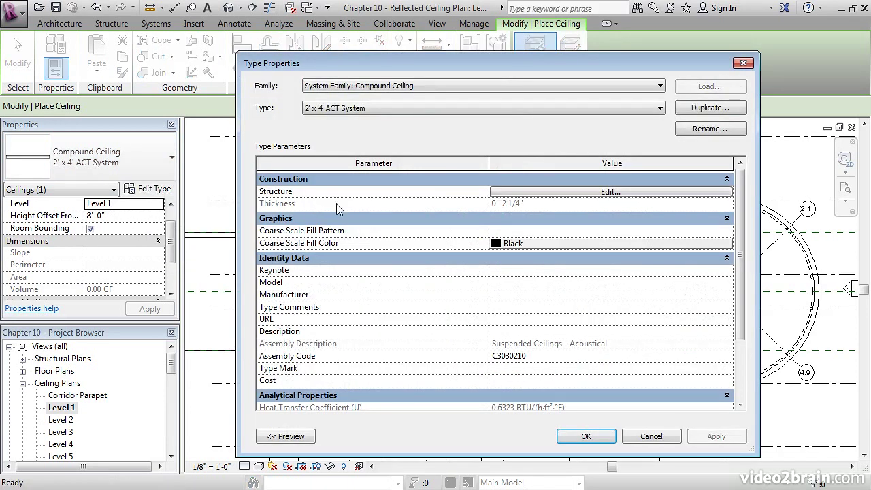
{"action": "left_click", "coordinate": [708, 108]}
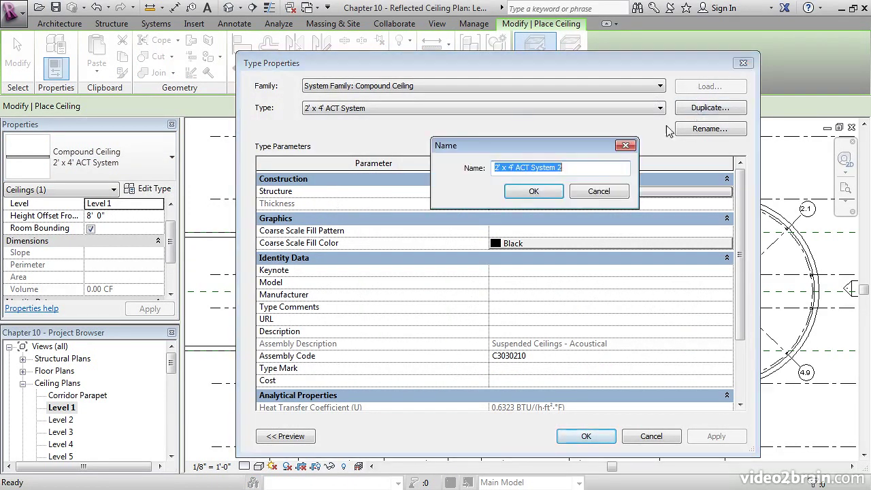
{"action": "left_click_drag", "start_coordinate": [573, 169], "coordinate": [504, 166]}
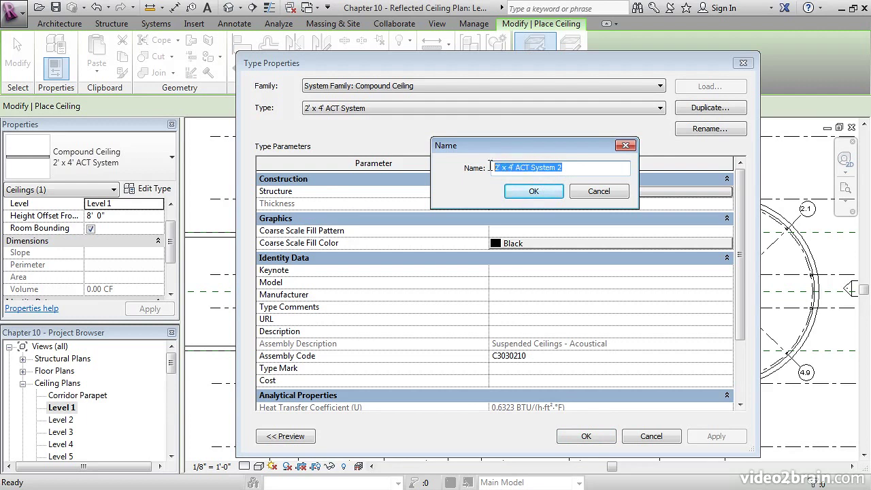
{"action": "type", "text": "Gypsum on 3-5/8\" Metal Studs"}
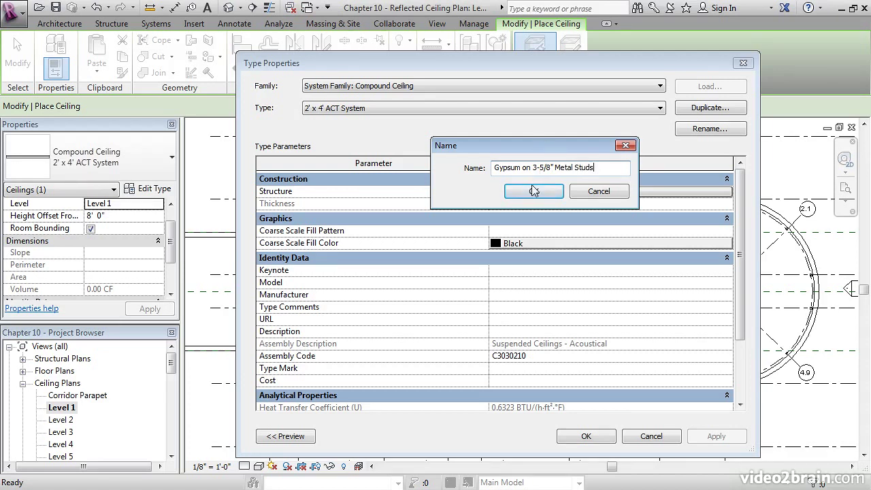
{"action": "left_click", "coordinate": [534, 191]}
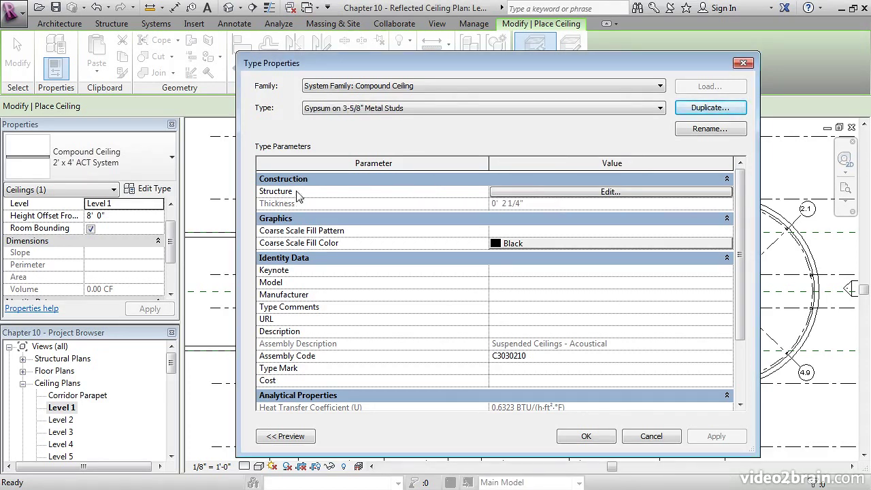
Assign the Metal Stud Layer material to the Structure [1] layer in the new ceiling type's assembly.
{"action": "left_click", "coordinate": [542, 193]}
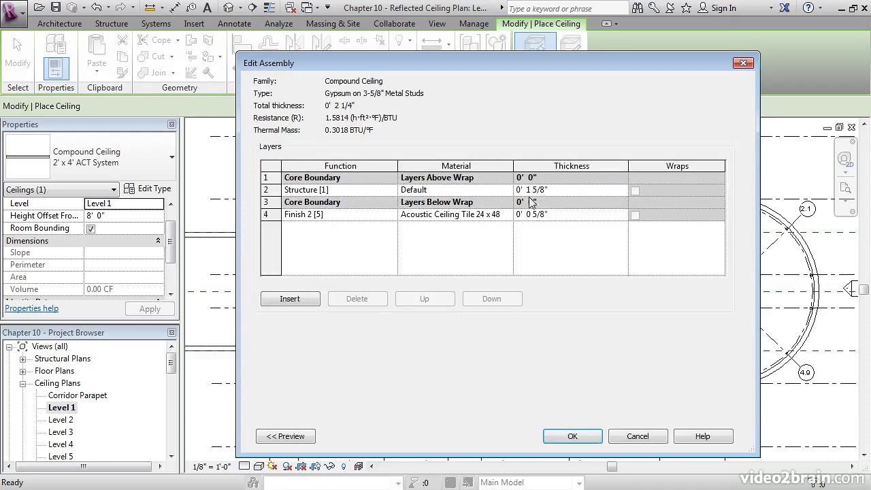
{"action": "left_click", "coordinate": [296, 191]}
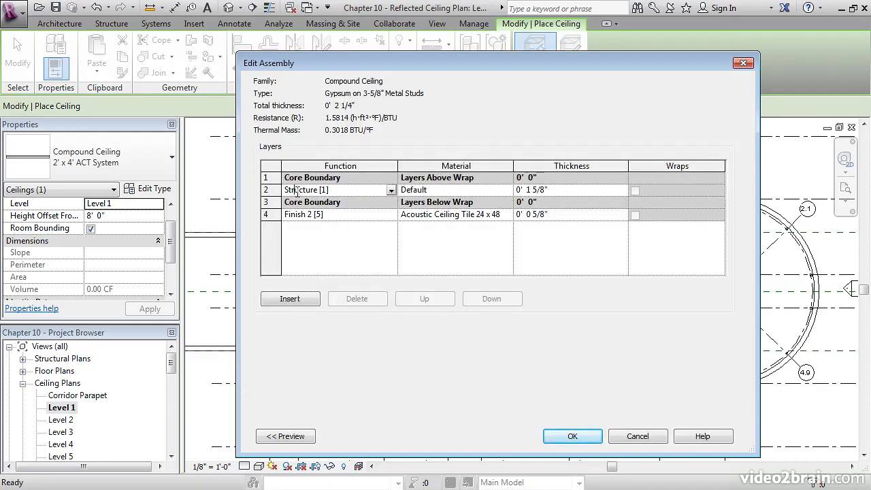
{"action": "left_click", "coordinate": [430, 193]}
{"action": "left_click", "coordinate": [437, 190]}
{"action": "left_click", "coordinate": [437, 190]}
{"action": "left_click", "coordinate": [508, 190]}
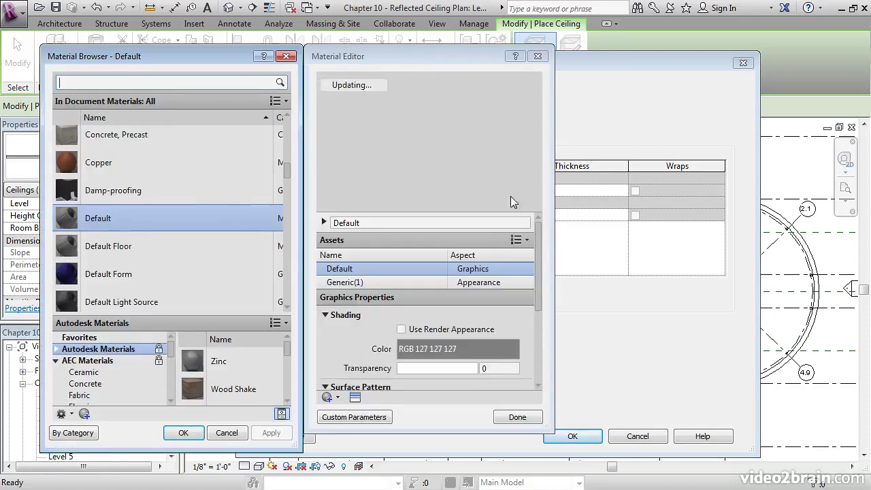
{"action": "left_click", "coordinate": [159, 83]}
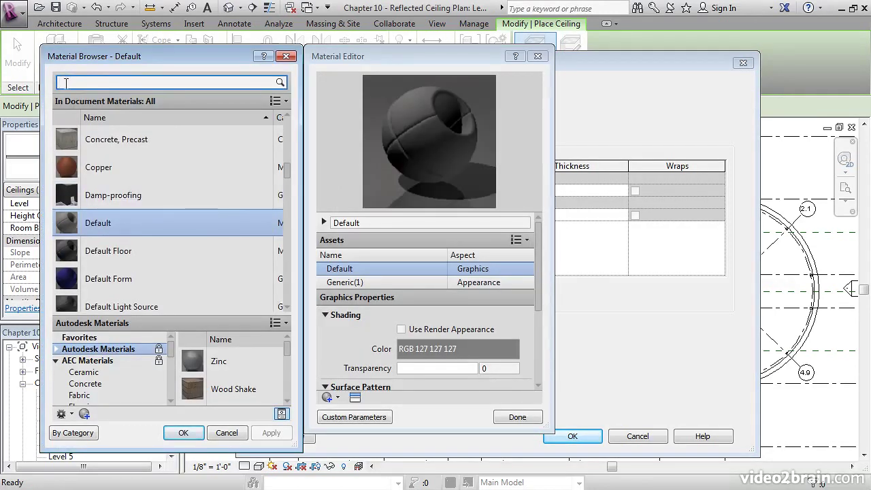
{"action": "type", "text": "stud"}
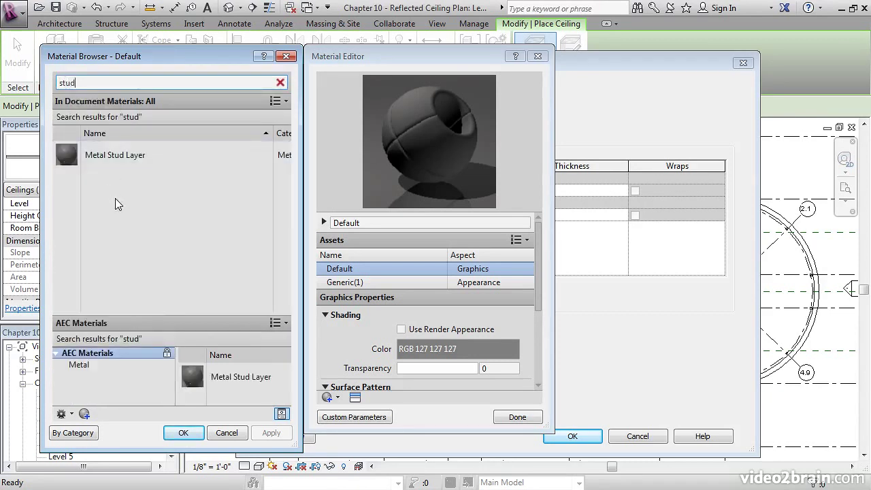
{"action": "left_click", "coordinate": [111, 159]}
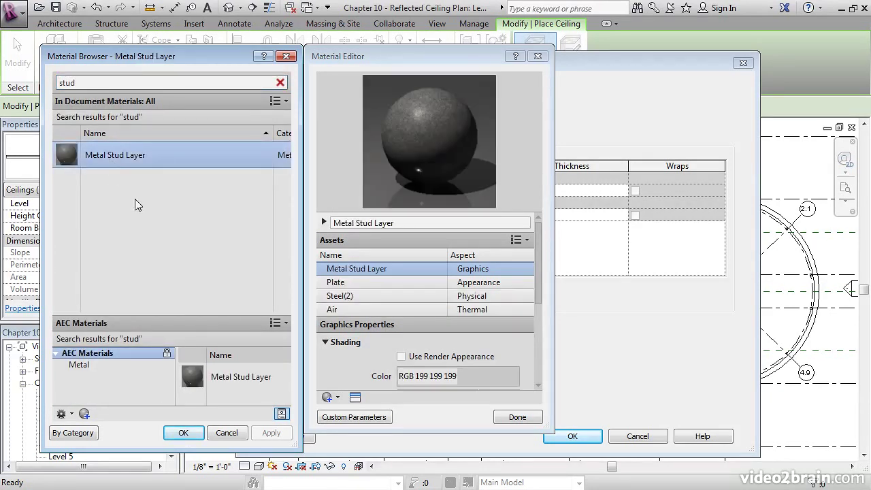
{"action": "left_click", "coordinate": [183, 433]}
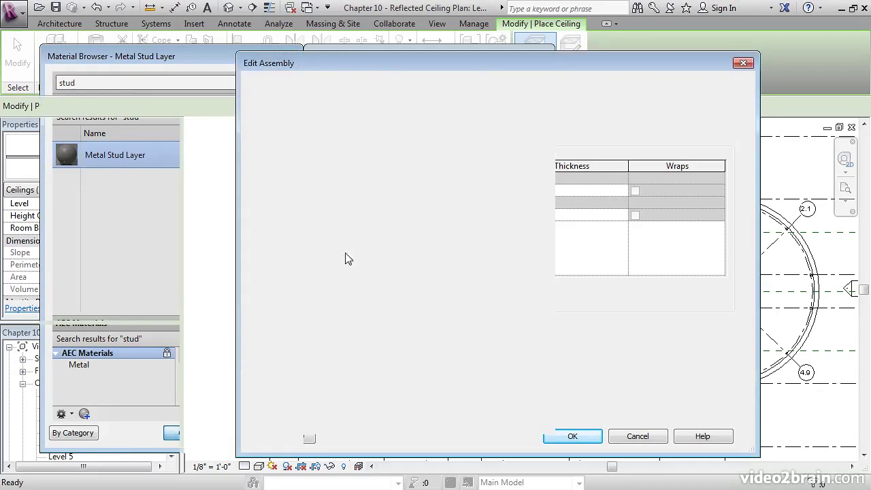
Set the thickness of the Structure [1] layer to 3 5/8".
{"action": "left_click", "coordinate": [556, 190]}
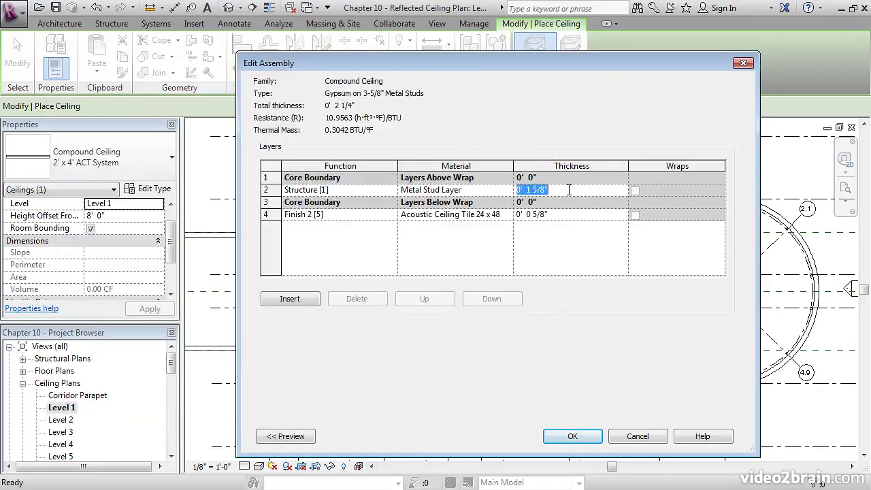
{"action": "type", "text": "3"}
{"action": "key", "text": "Return"}
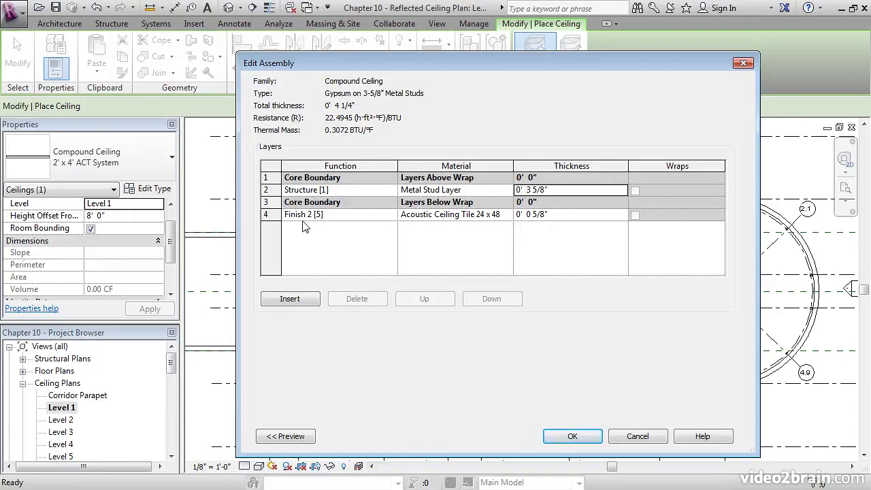
Choose Gypsum Wall Board as the material for the Finish 2 [5] layer.
{"action": "left_click", "coordinate": [444, 215]}
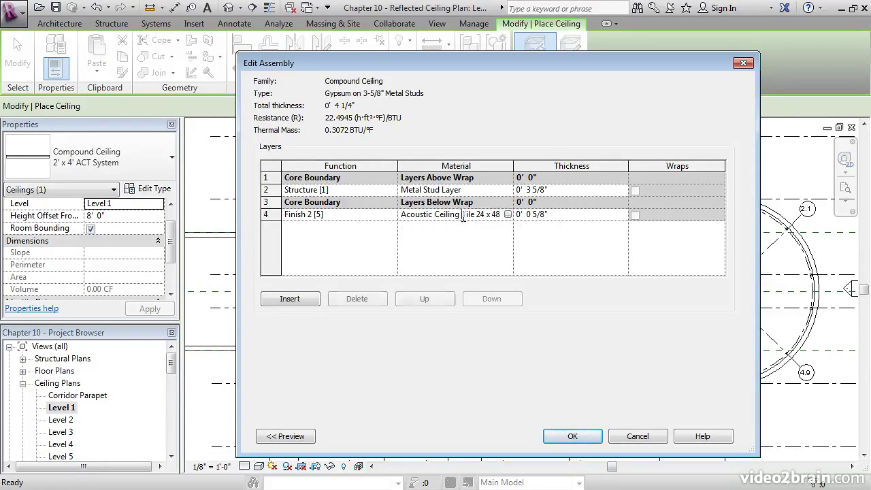
{"action": "left_click", "coordinate": [508, 214]}
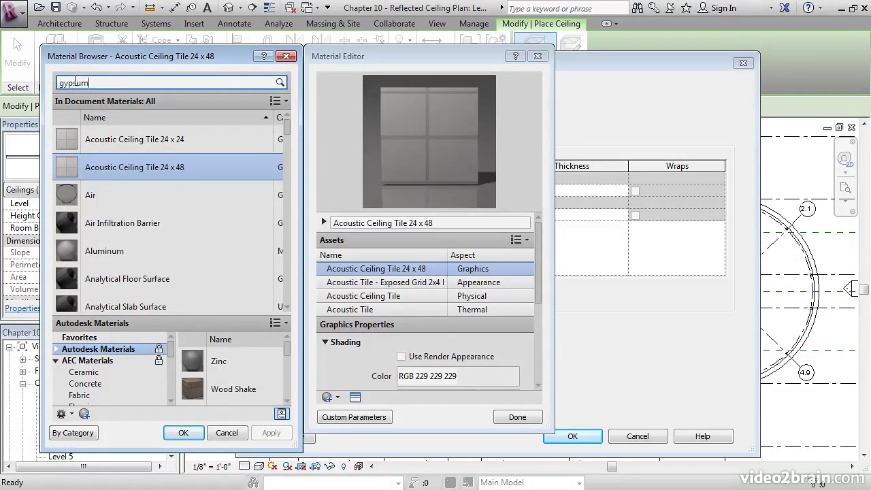
{"action": "left_click", "coordinate": [88, 156]}
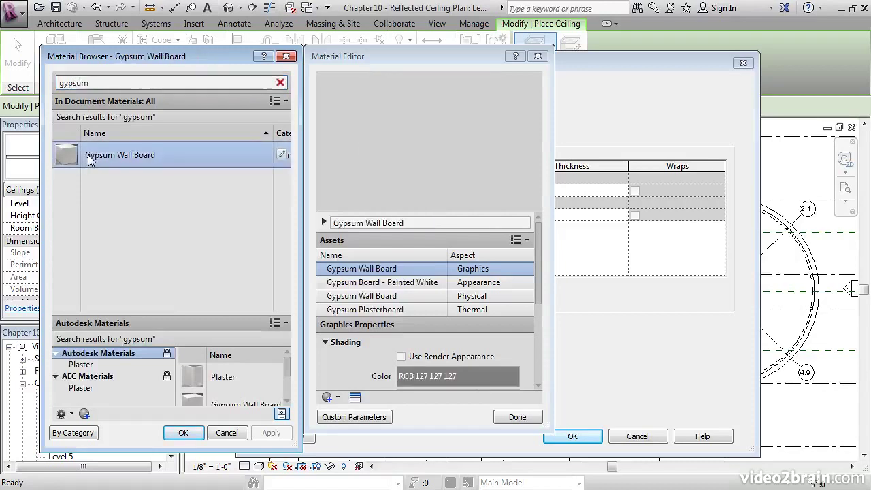
Give the Gypsum Wall Board material a Gypsum-Plaster drafting surface pattern and accept the material, assembly and type settings.
{"action": "left_click_drag", "start_coordinate": [539, 281], "coordinate": [529, 344]}
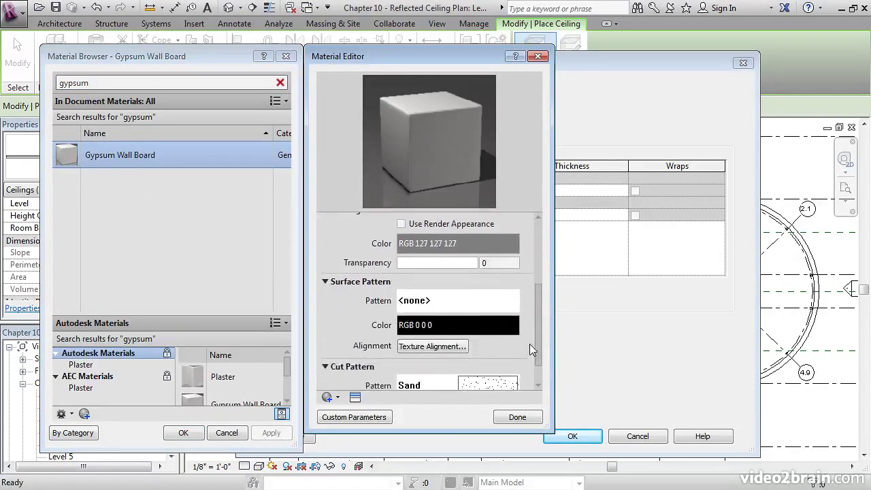
{"action": "left_click", "coordinate": [455, 307]}
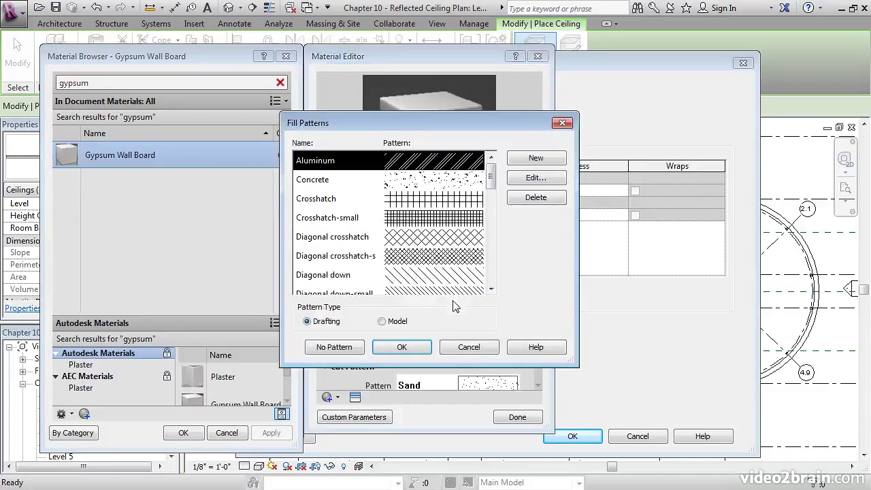
{"action": "left_click_drag", "start_coordinate": [492, 175], "coordinate": [494, 205]}
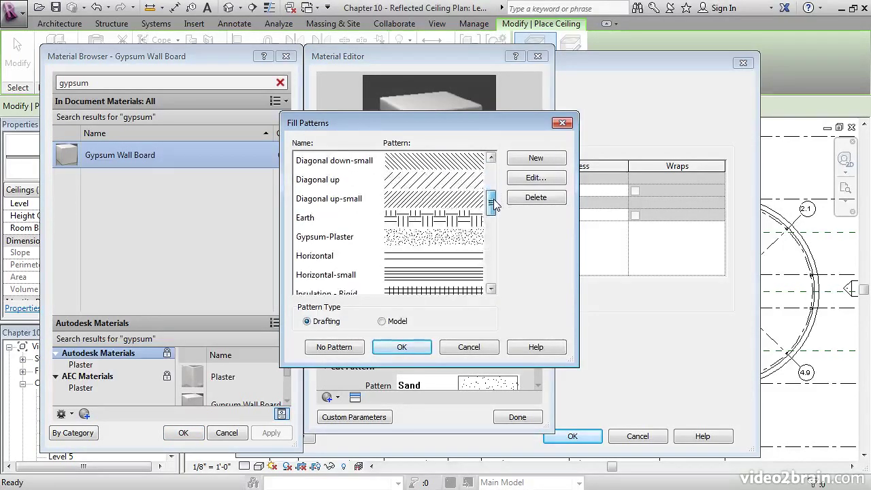
{"action": "left_click", "coordinate": [422, 243]}
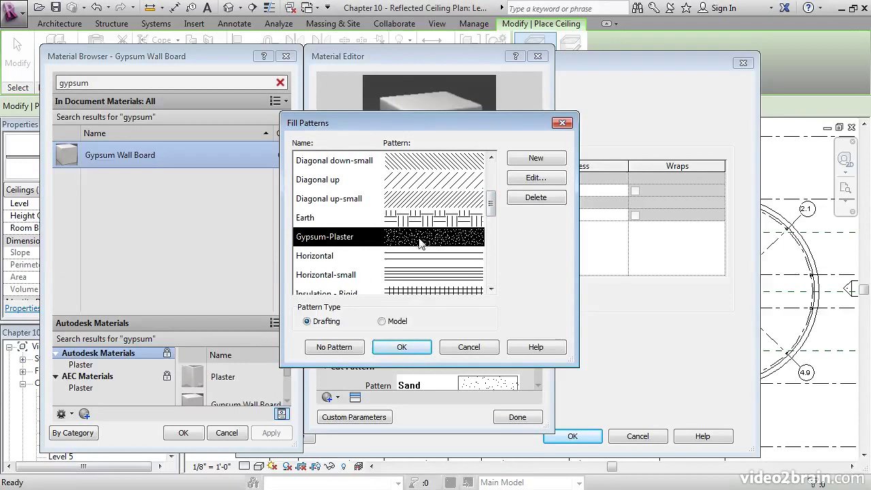
{"action": "left_click", "coordinate": [400, 348]}
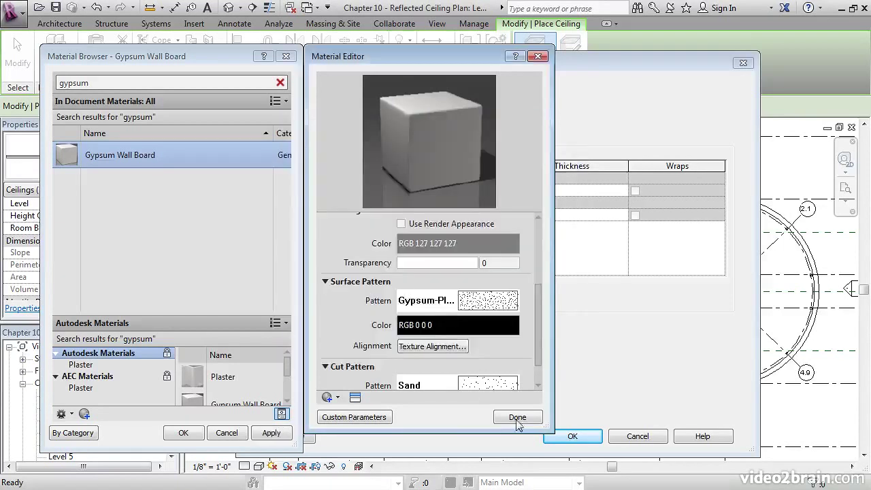
{"action": "left_click", "coordinate": [182, 435]}
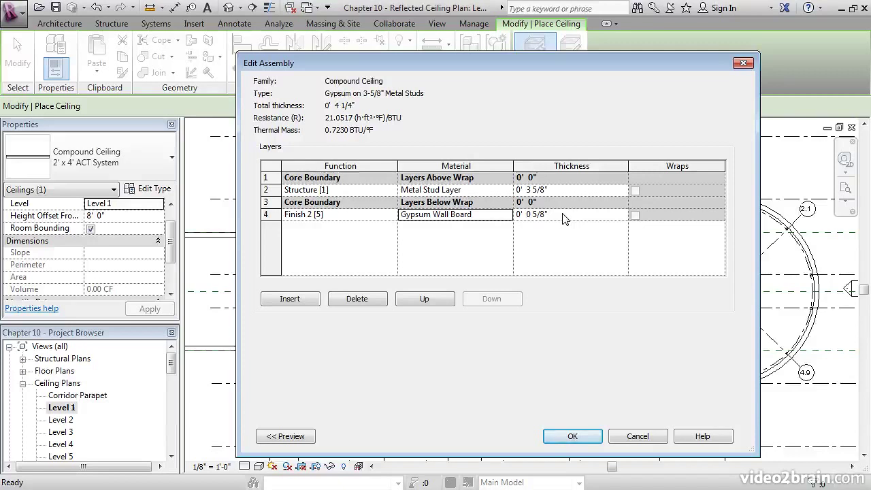
{"action": "left_click", "coordinate": [555, 436]}
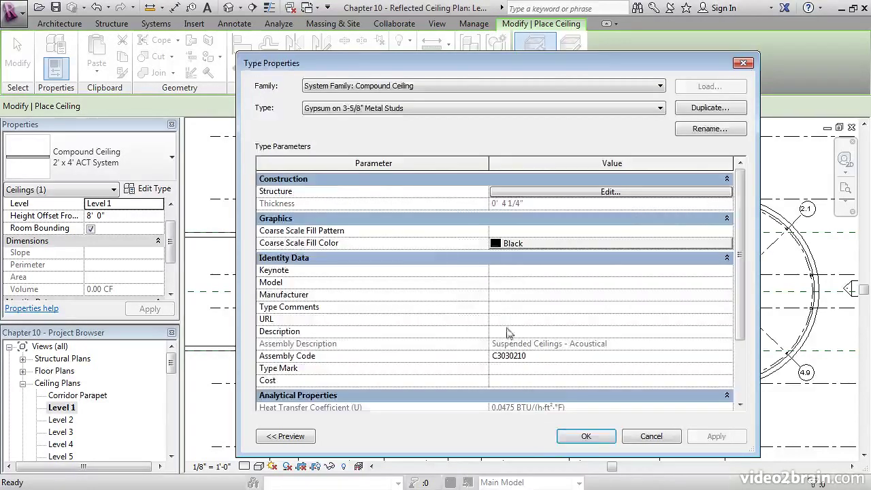
{"action": "left_click", "coordinate": [576, 437]}
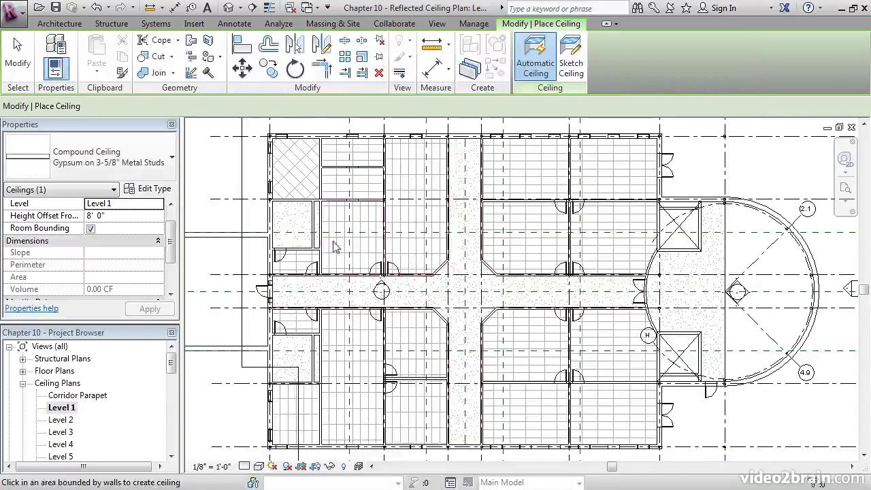
Place automatic gypsum ceilings in the two small rooms at the building's west end and in the cross-shaped corridor.
{"action": "left_click", "coordinate": [291, 226]}
{"action": "left_click", "coordinate": [309, 352]}
{"action": "left_click", "coordinate": [461, 298]}
Start a sketched ceiling in the rounded east lobby, picking the north wall, the upper shaft's walls and the curved entrance wall as boundary.
{"action": "middle_click_drag", "start_coordinate": [601, 300], "coordinate": [407, 288]}
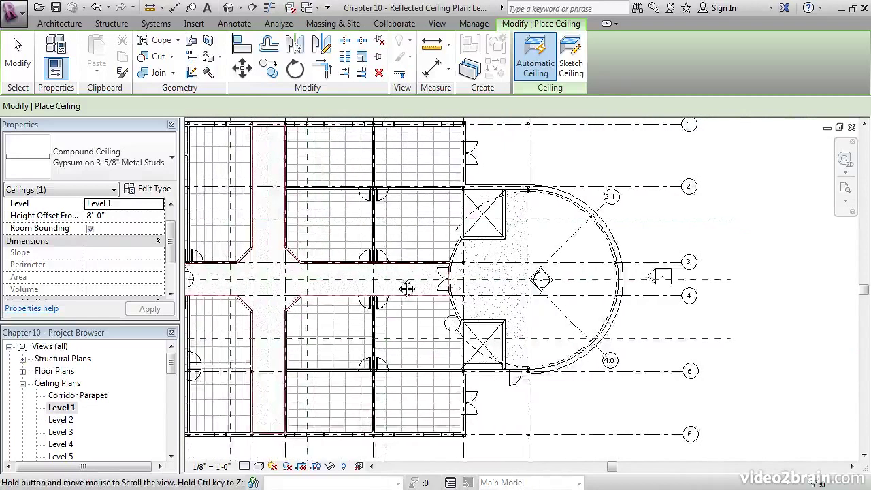
{"action": "scroll", "coordinate": [481, 261], "scroll_direction": "up", "scroll_amount": 2}
{"action": "scroll", "coordinate": [480, 261], "scroll_direction": "up", "scroll_amount": 1}
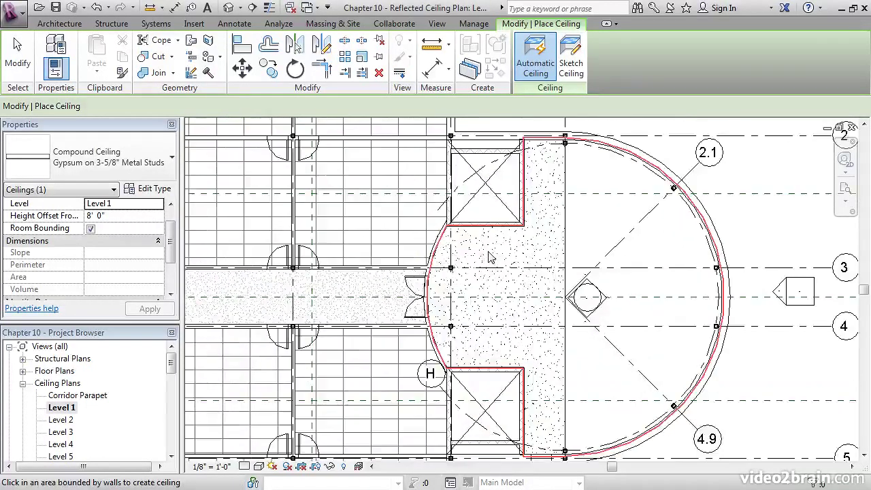
{"action": "left_click", "coordinate": [570, 68]}
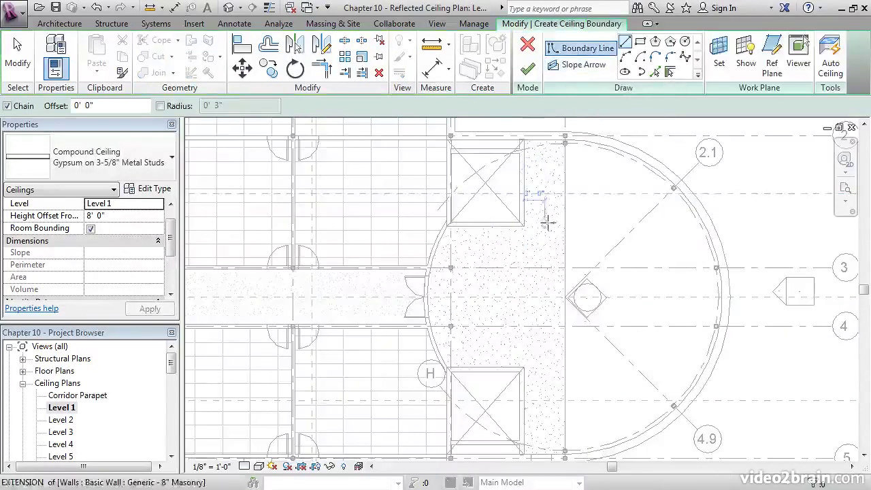
{"action": "middle_click_drag", "start_coordinate": [568, 188], "coordinate": [571, 165]}
{"action": "middle_click_drag", "start_coordinate": [550, 214], "coordinate": [556, 264]}
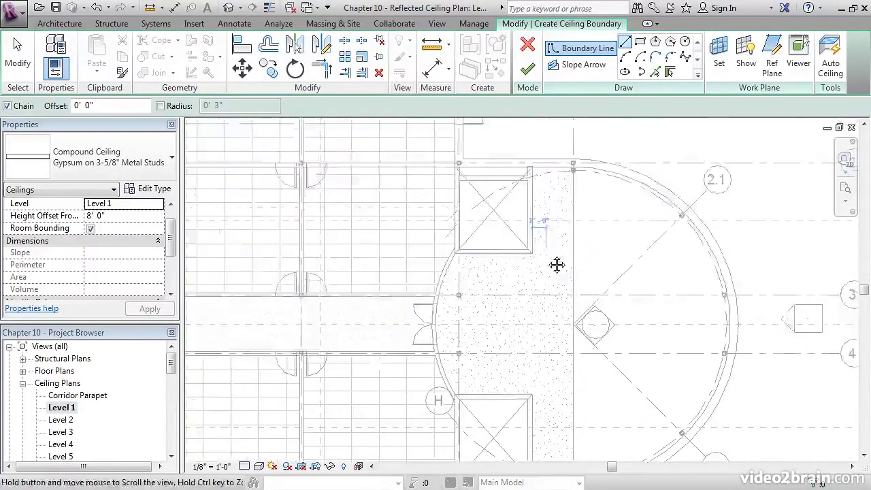
{"action": "scroll", "coordinate": [555, 262], "scroll_direction": "up", "scroll_amount": 1}
{"action": "scroll", "coordinate": [549, 232], "scroll_direction": "down", "scroll_amount": 1}
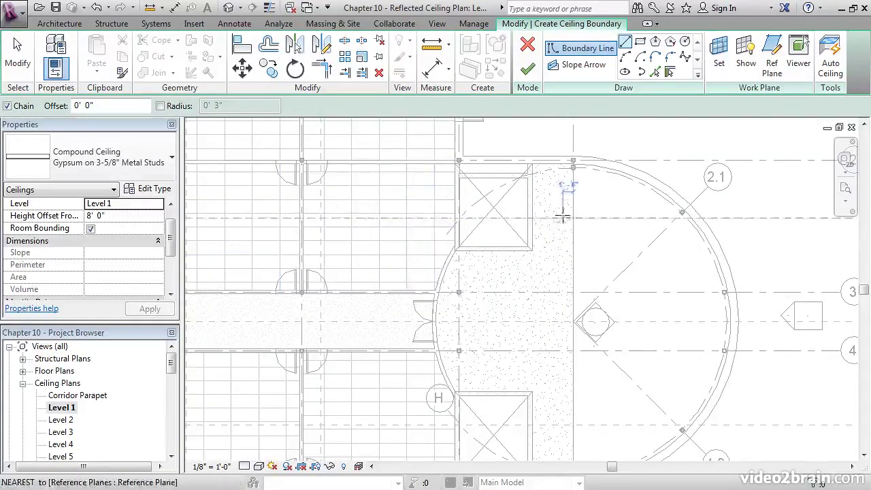
{"action": "scroll", "coordinate": [563, 216], "scroll_direction": "down", "scroll_amount": 1}
{"action": "middle_click_drag", "start_coordinate": [563, 218], "coordinate": [555, 176]}
{"action": "middle_click_drag", "start_coordinate": [543, 207], "coordinate": [540, 241]}
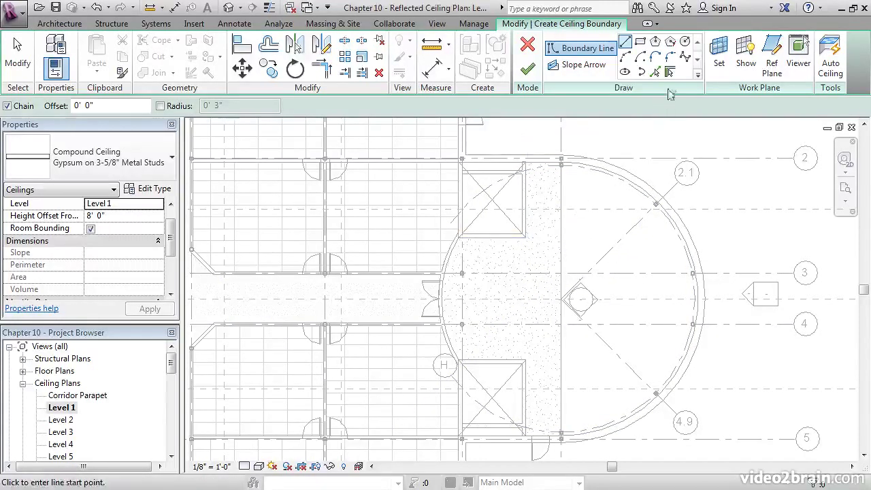
{"action": "left_click", "coordinate": [670, 73]}
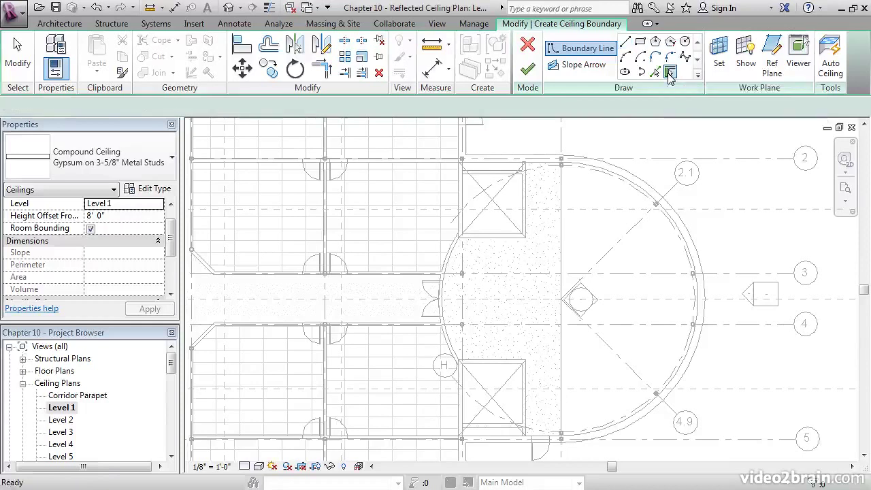
{"action": "scroll", "coordinate": [541, 163], "scroll_direction": "up", "scroll_amount": 3}
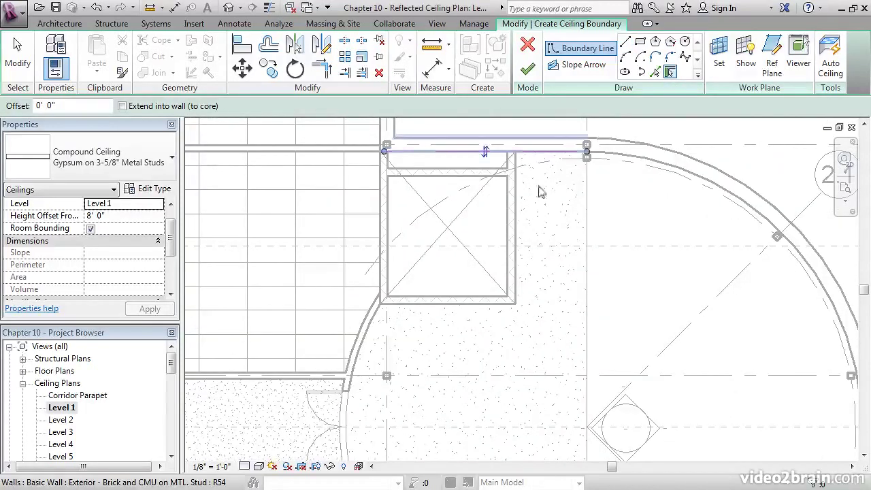
{"action": "left_click", "coordinate": [515, 226]}
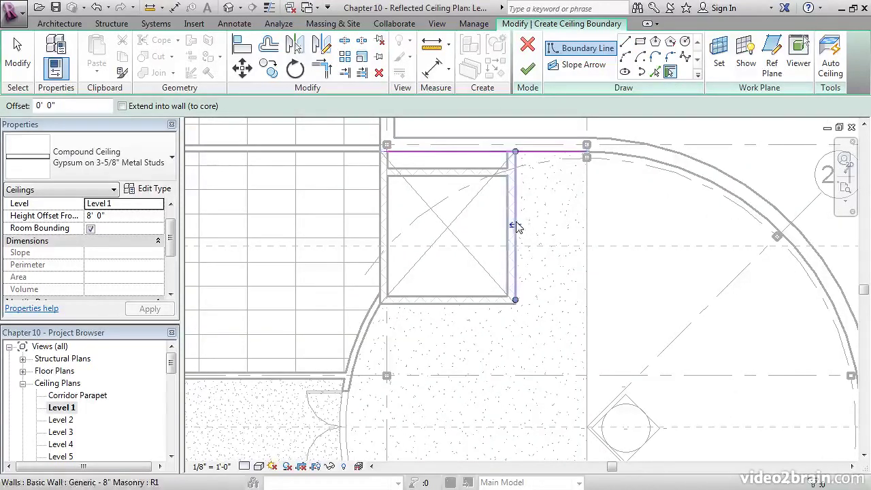
{"action": "left_click", "coordinate": [447, 304]}
{"action": "left_click", "coordinate": [369, 334]}
Add the lower shaft's two lobby-facing walls and the lobby's south wall to the ceiling boundary with Pick Walls.
{"action": "scroll", "coordinate": [374, 337], "scroll_direction": "down", "scroll_amount": 2}
{"action": "middle_click_drag", "start_coordinate": [399, 373], "coordinate": [396, 173]}
{"action": "left_click", "coordinate": [409, 273]}
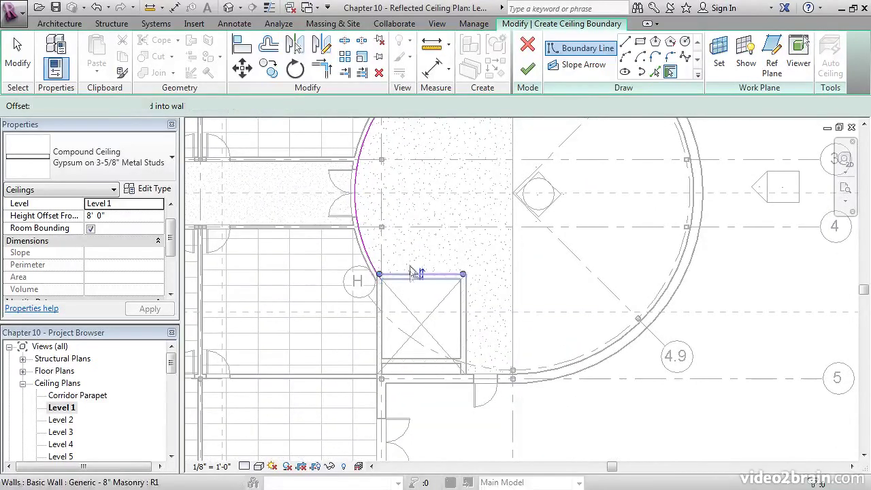
{"action": "left_click", "coordinate": [468, 312]}
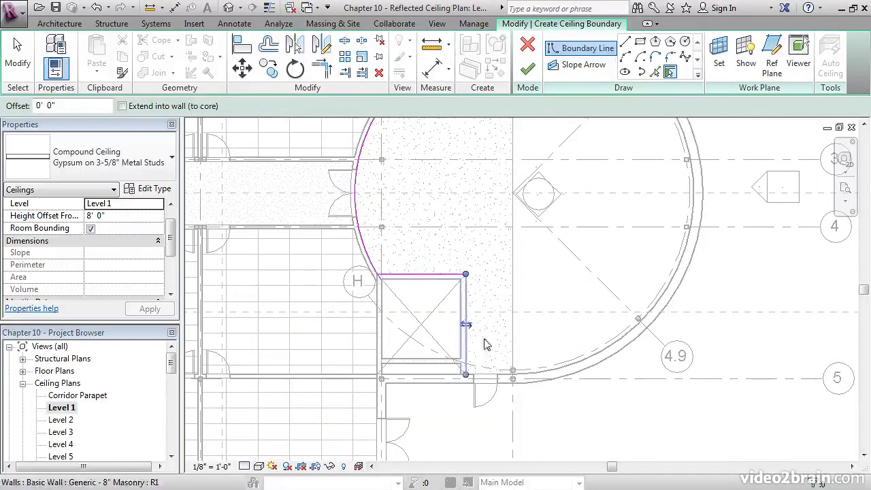
{"action": "left_click", "coordinate": [501, 379]}
{"action": "middle_click_drag", "start_coordinate": [475, 225], "coordinate": [471, 376]}
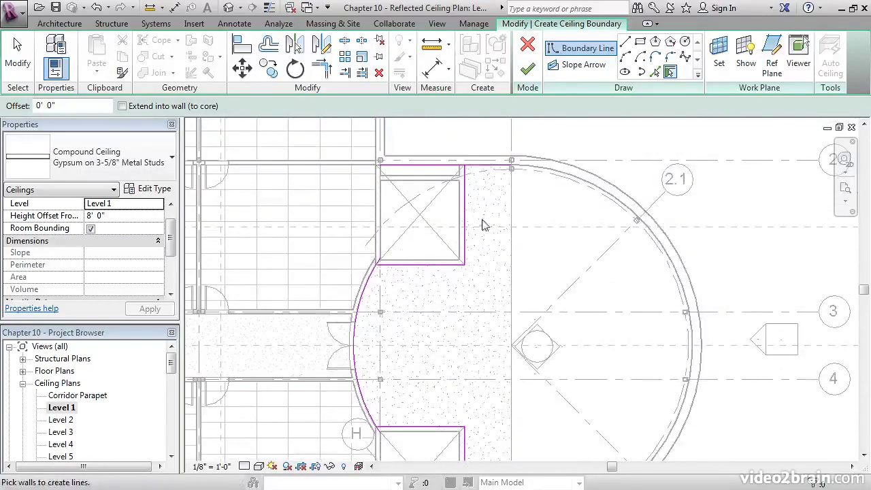
Trim the boundary lines to corners where the upper shaft meets the north wall and the curved wall.
{"action": "left_click", "coordinate": [321, 68]}
{"action": "left_click", "coordinate": [475, 171]}
{"action": "left_click", "coordinate": [465, 218]}
{"action": "scroll", "coordinate": [404, 278], "scroll_direction": "up", "scroll_amount": 5}
{"action": "left_click", "coordinate": [375, 251]}
{"action": "left_click", "coordinate": [334, 279]}
Trim the boundary lines to corners where the lower shaft meets the curved wall and the south wall.
{"action": "scroll", "coordinate": [344, 259], "scroll_direction": "down", "scroll_amount": 5}
{"action": "scroll", "coordinate": [354, 333], "scroll_direction": "up", "scroll_amount": 5}
{"action": "left_click", "coordinate": [325, 295]}
{"action": "left_click", "coordinate": [365, 304]}
{"action": "scroll", "coordinate": [436, 319], "scroll_direction": "down", "scroll_amount": 5}
{"action": "scroll", "coordinate": [479, 343], "scroll_direction": "up", "scroll_amount": 4}
{"action": "left_click", "coordinate": [454, 317]}
{"action": "left_click", "coordinate": [476, 344]}
{"action": "scroll", "coordinate": [484, 293], "scroll_direction": "down", "scroll_amount": 4}
Add a boundary line offset 6" inward from the lobby's straight floor slab edge with Pick Lines.
{"action": "middle_click_drag", "start_coordinate": [498, 220], "coordinate": [511, 332]}
{"action": "left_click", "coordinate": [655, 72]}
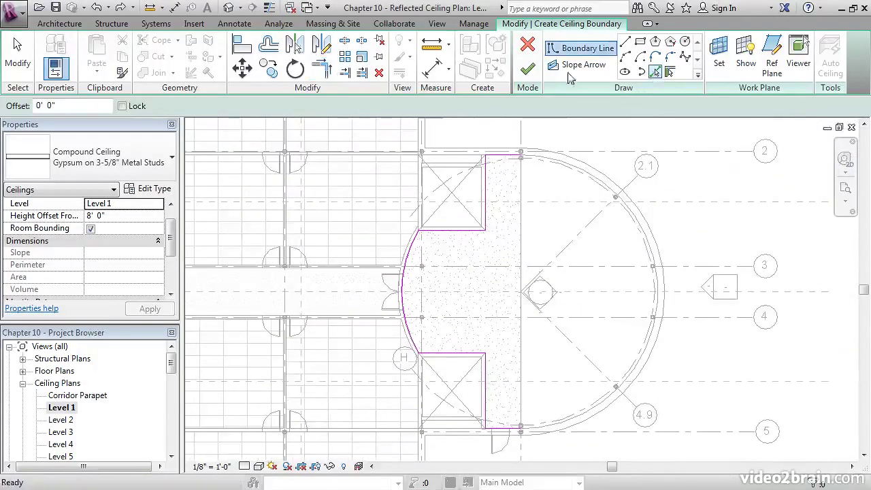
{"action": "left_click", "coordinate": [61, 105]}
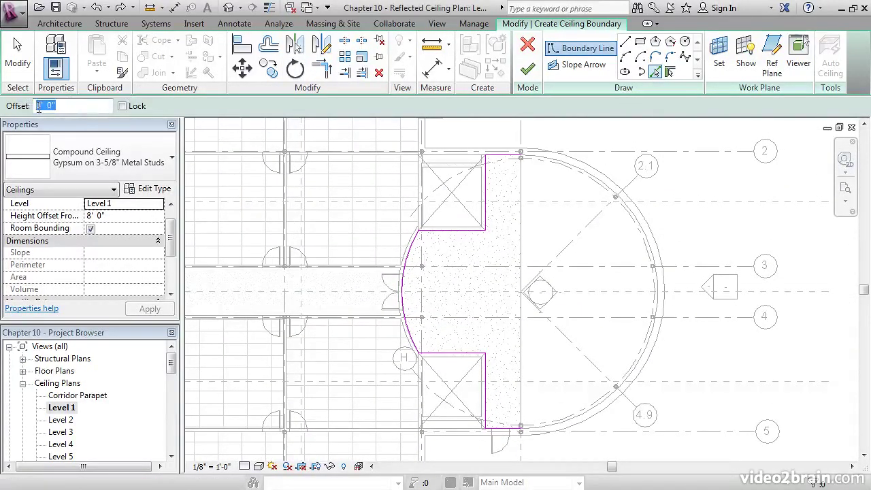
{"action": "type", "text": "6\""}
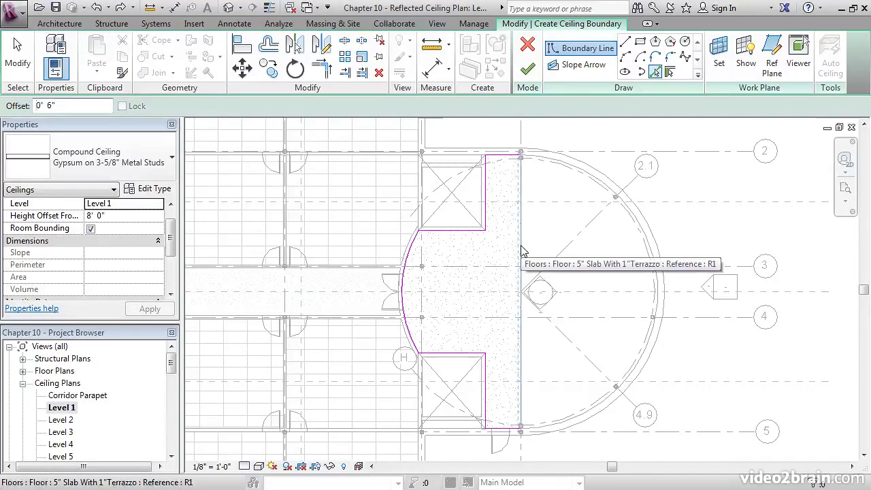
{"action": "left_click", "coordinate": [523, 251]}
{"action": "key", "text": "Escape"}
Trim the north wall boundary line and the offset slab-edge line to a corner.
{"action": "scroll", "coordinate": [540, 205], "scroll_direction": "up", "scroll_amount": 5}
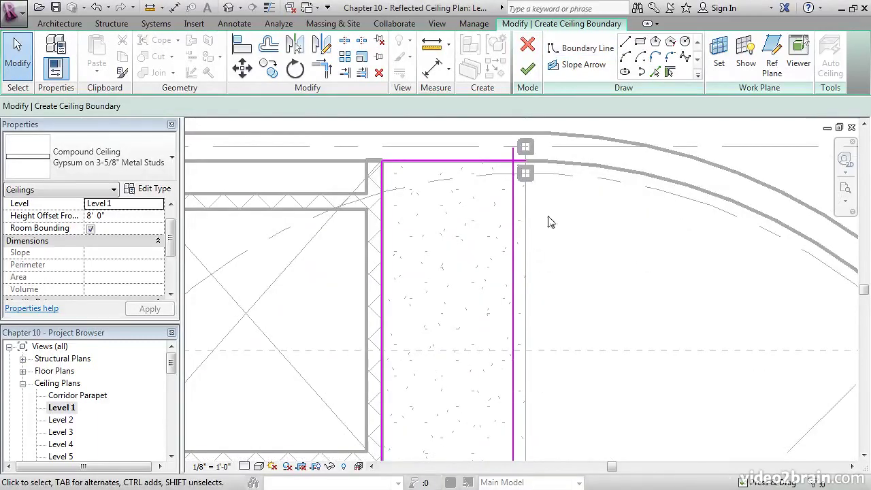
{"action": "middle_click_drag", "start_coordinate": [548, 217], "coordinate": [549, 235]}
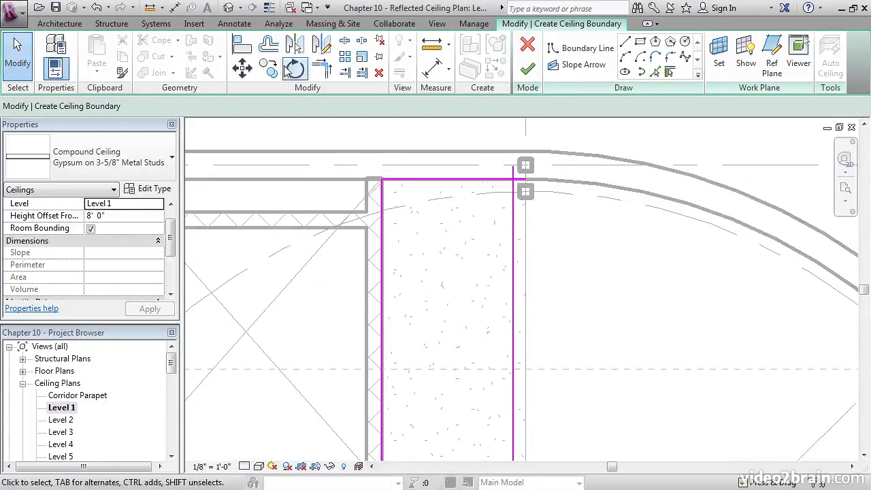
{"action": "left_click", "coordinate": [322, 68]}
{"action": "left_click", "coordinate": [443, 182]}
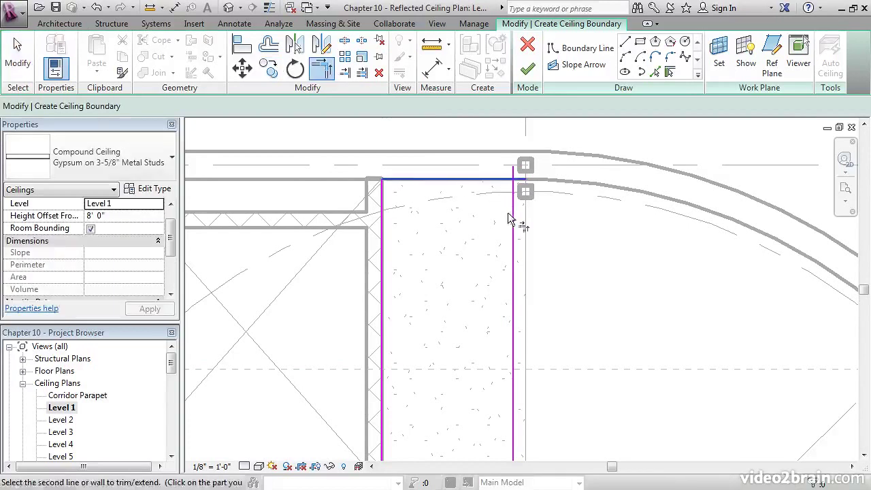
{"action": "left_click", "coordinate": [513, 221]}
Trim the offset slab-edge line and the south wall boundary line to a corner.
{"action": "scroll", "coordinate": [466, 196], "scroll_direction": "down", "scroll_amount": 3}
{"action": "scroll", "coordinate": [463, 196], "scroll_direction": "down", "scroll_amount": 1}
{"action": "middle_click_drag", "start_coordinate": [468, 307], "coordinate": [473, 163]}
{"action": "scroll", "coordinate": [469, 351], "scroll_direction": "up", "scroll_amount": 3}
{"action": "left_click", "coordinate": [489, 350]}
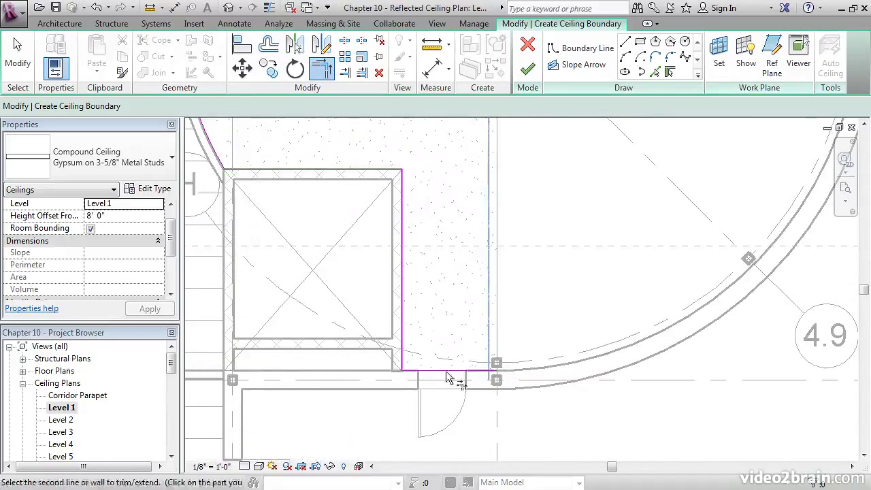
{"action": "left_click", "coordinate": [452, 371]}
Finish the lobby ceiling sketch and deselect the new ceiling.
{"action": "scroll", "coordinate": [448, 300], "scroll_direction": "down", "scroll_amount": 2}
{"action": "scroll", "coordinate": [442, 293], "scroll_direction": "down", "scroll_amount": 2}
{"action": "middle_click_drag", "start_coordinate": [443, 288], "coordinate": [451, 241]}
{"action": "left_click", "coordinate": [529, 71]}
{"action": "middle_click_drag", "start_coordinate": [523, 278], "coordinate": [597, 285]}
{"action": "left_click", "coordinate": [688, 227]}
{"action": "middle_click_drag", "start_coordinate": [329, 245], "coordinate": [492, 272]}
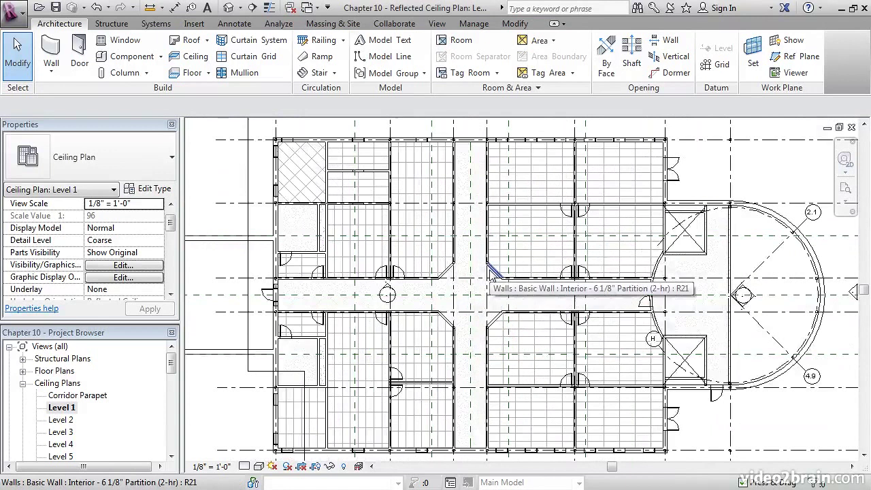